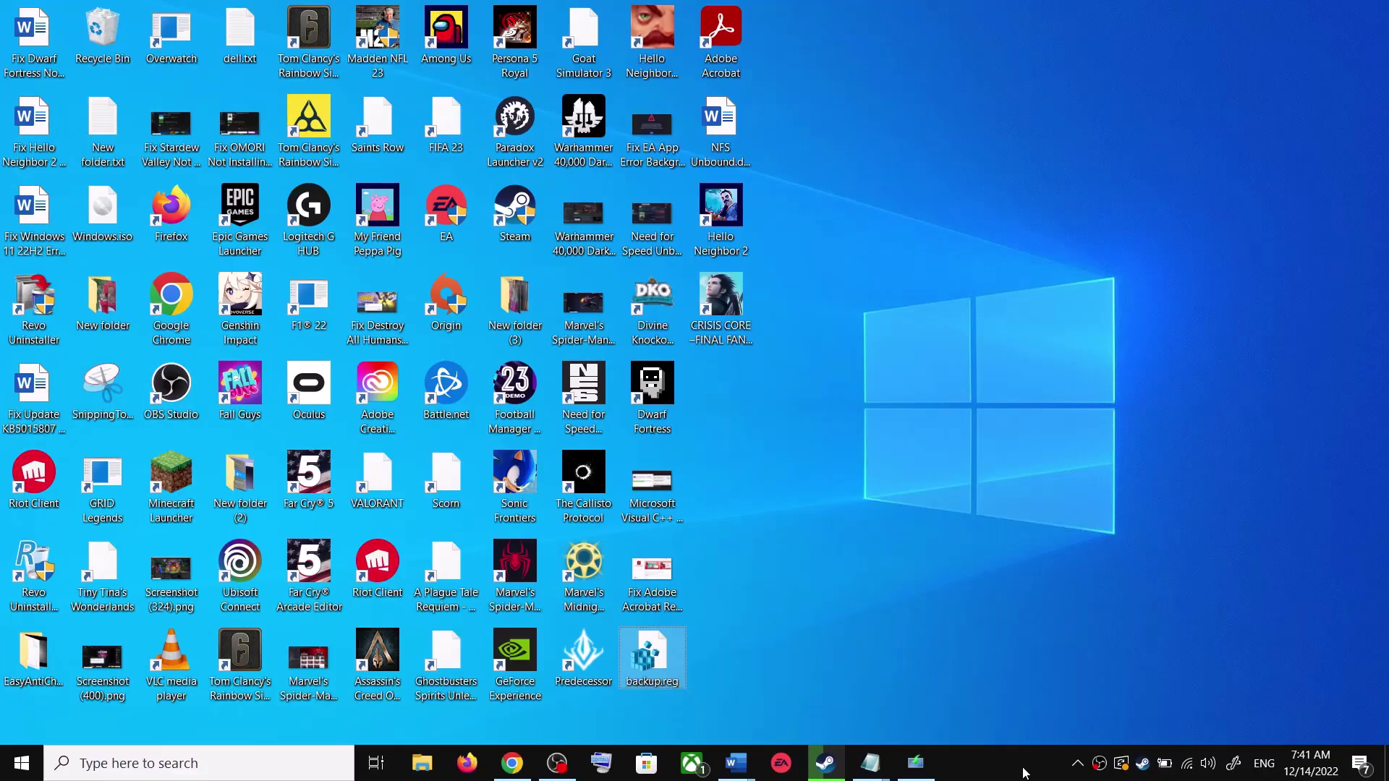
- Go to Settings' Update & Security > Troubleshoot > Additional troubleshooters page
mouse_move(736, 764)
click(796, 720)
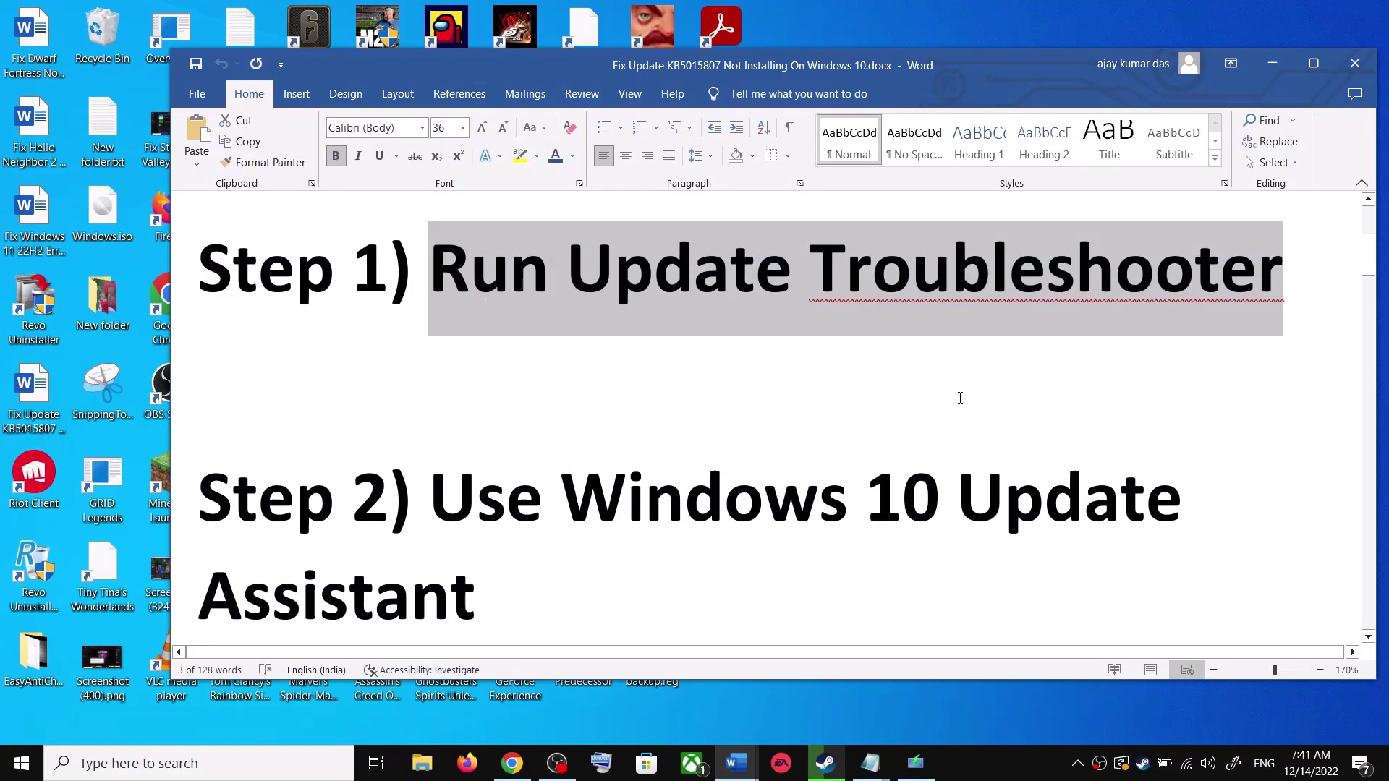
key(super+i)
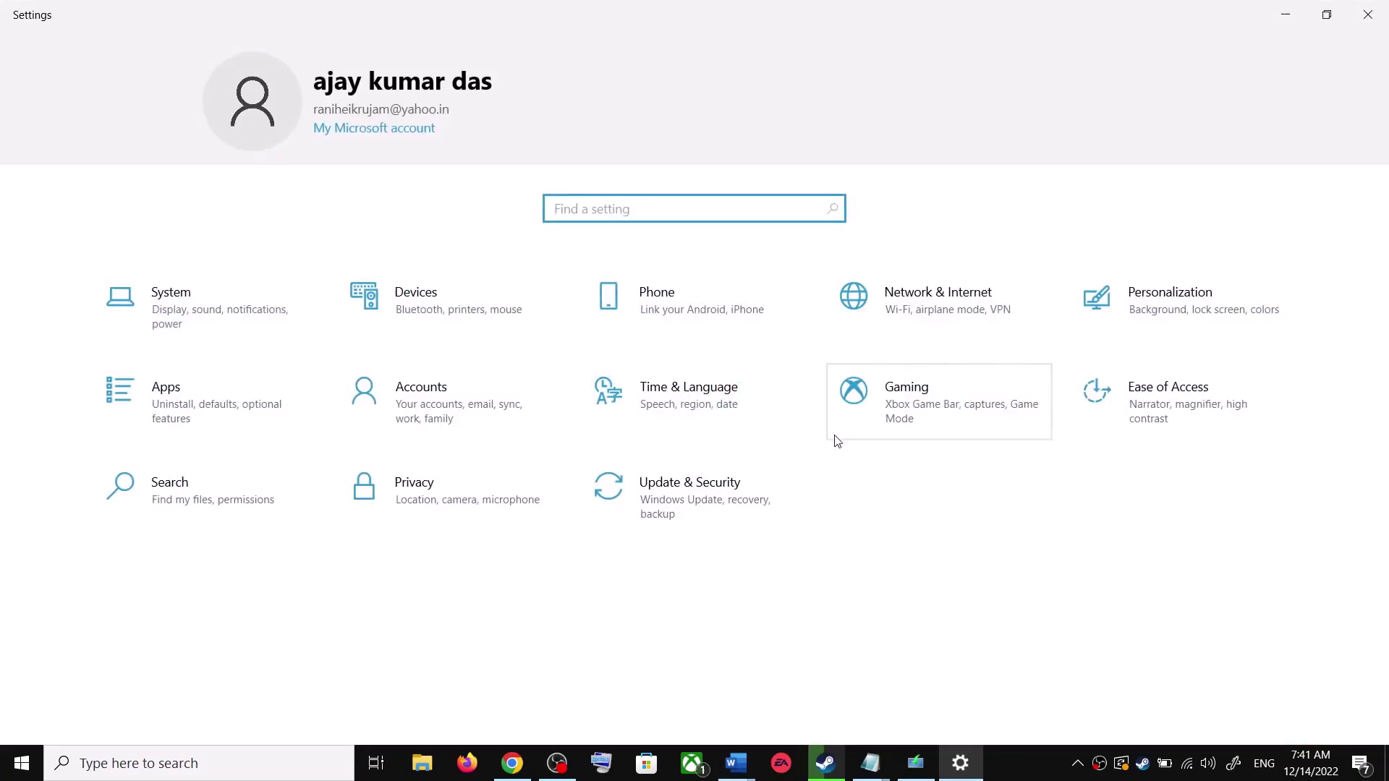
click(702, 500)
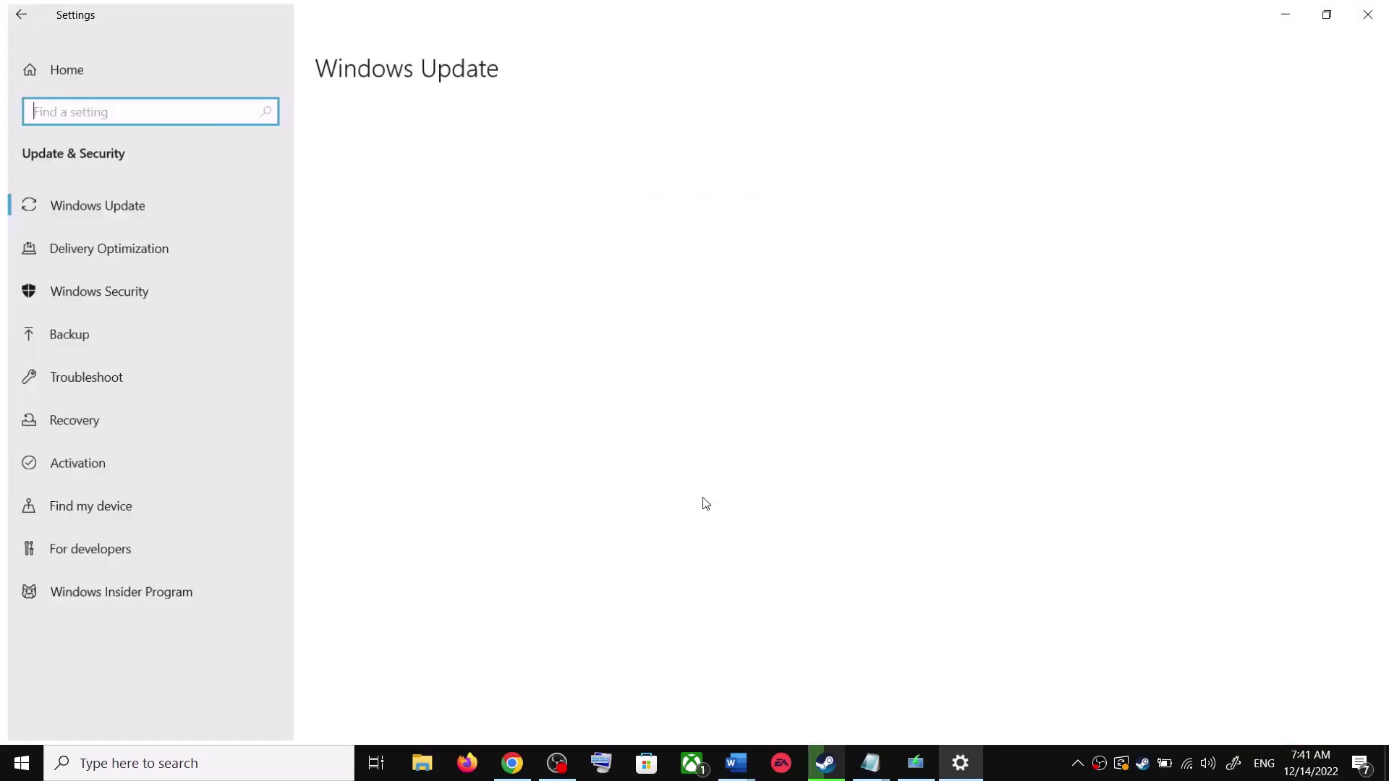
click(111, 378)
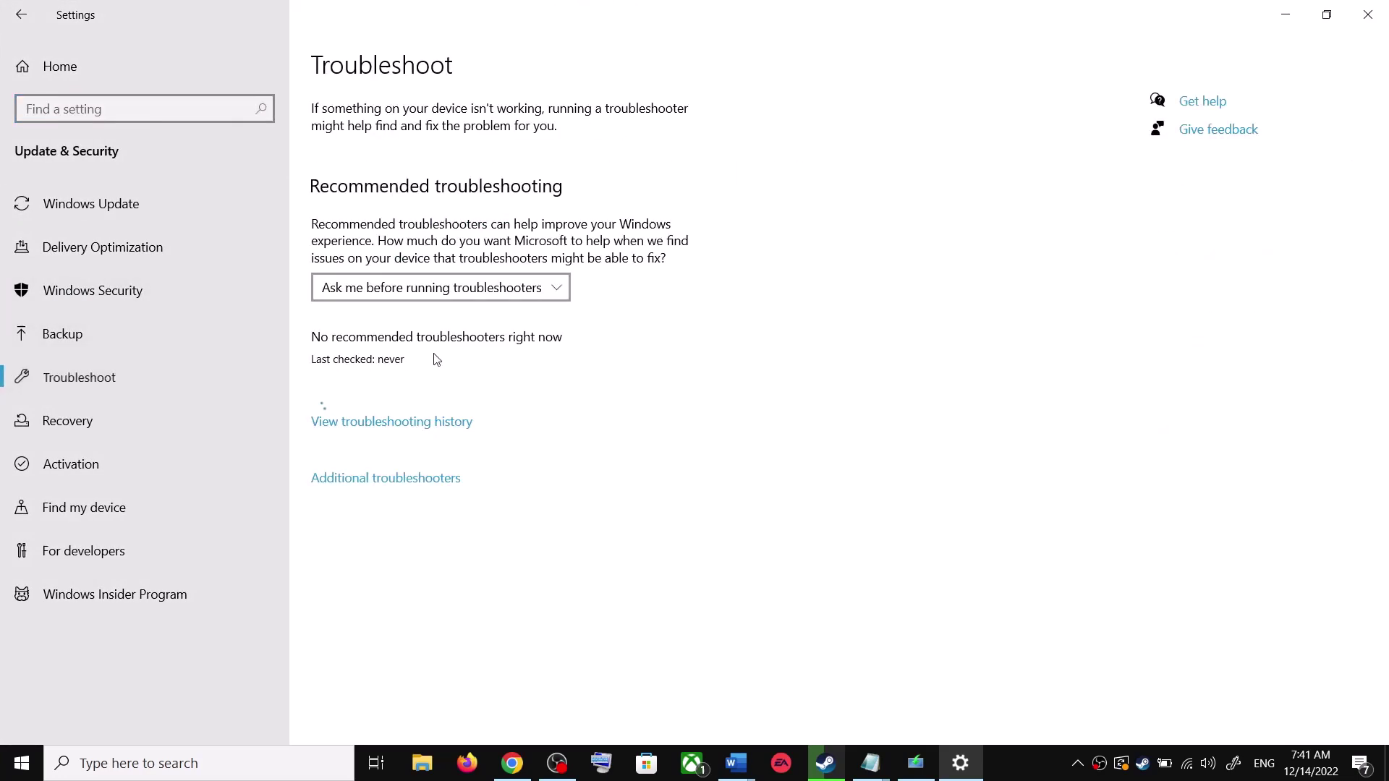
click(405, 479)
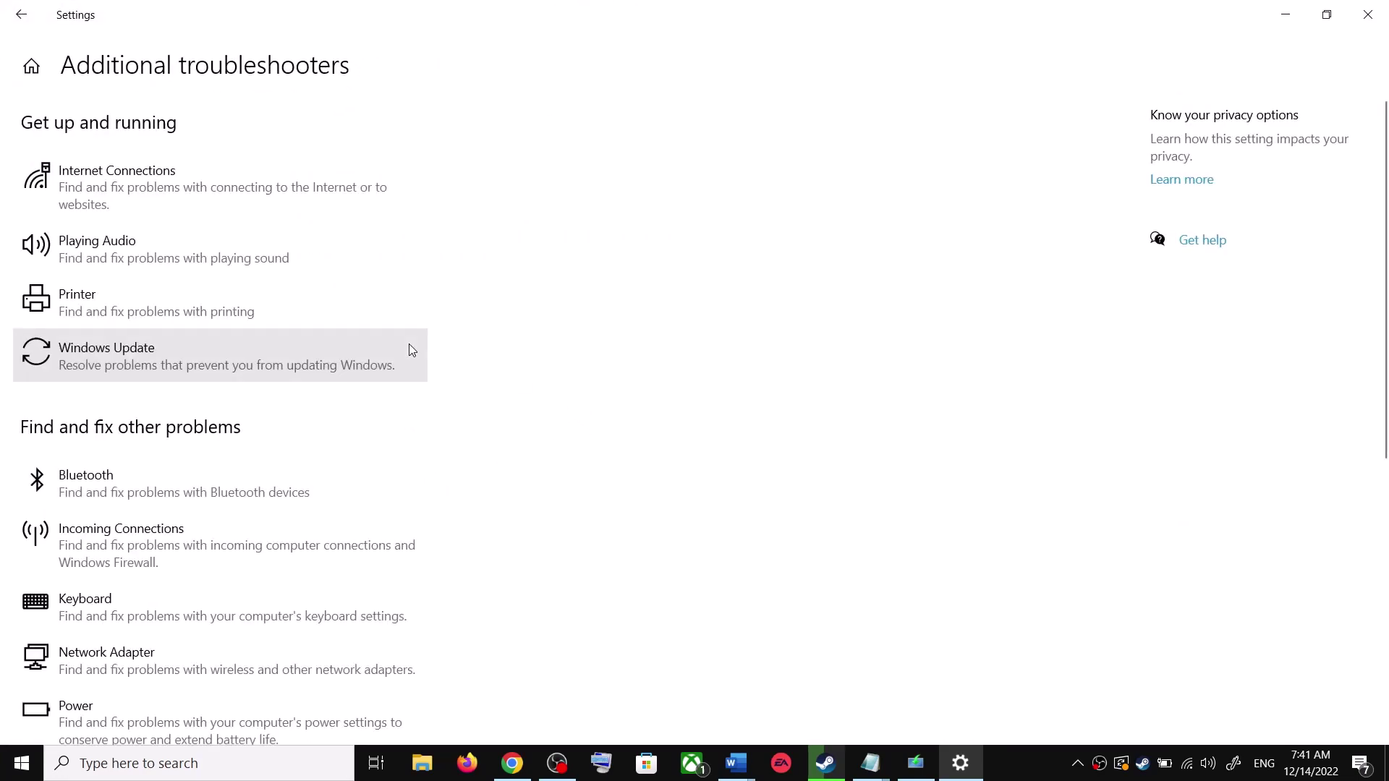
- Run the Windows Update troubleshooter and let it finish
click(169, 363)
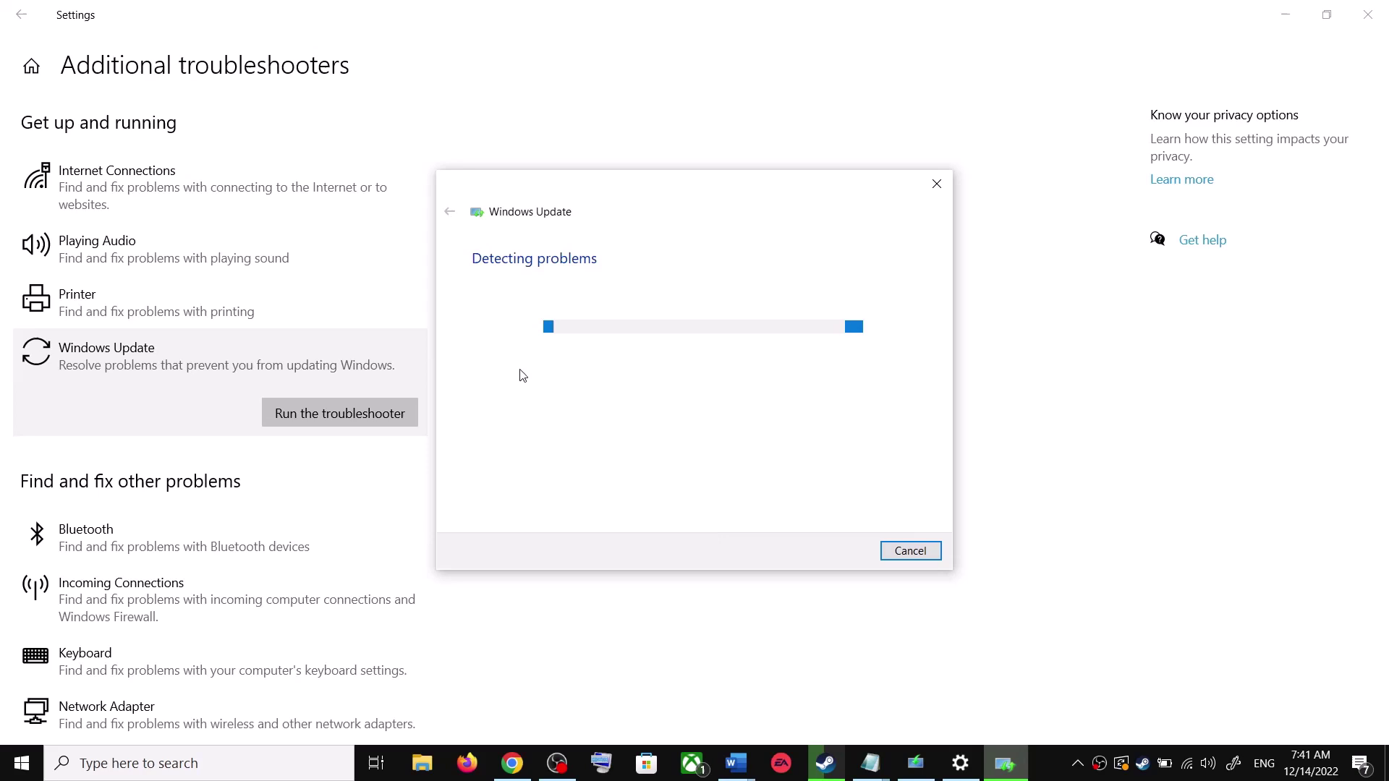
click(13, 777)
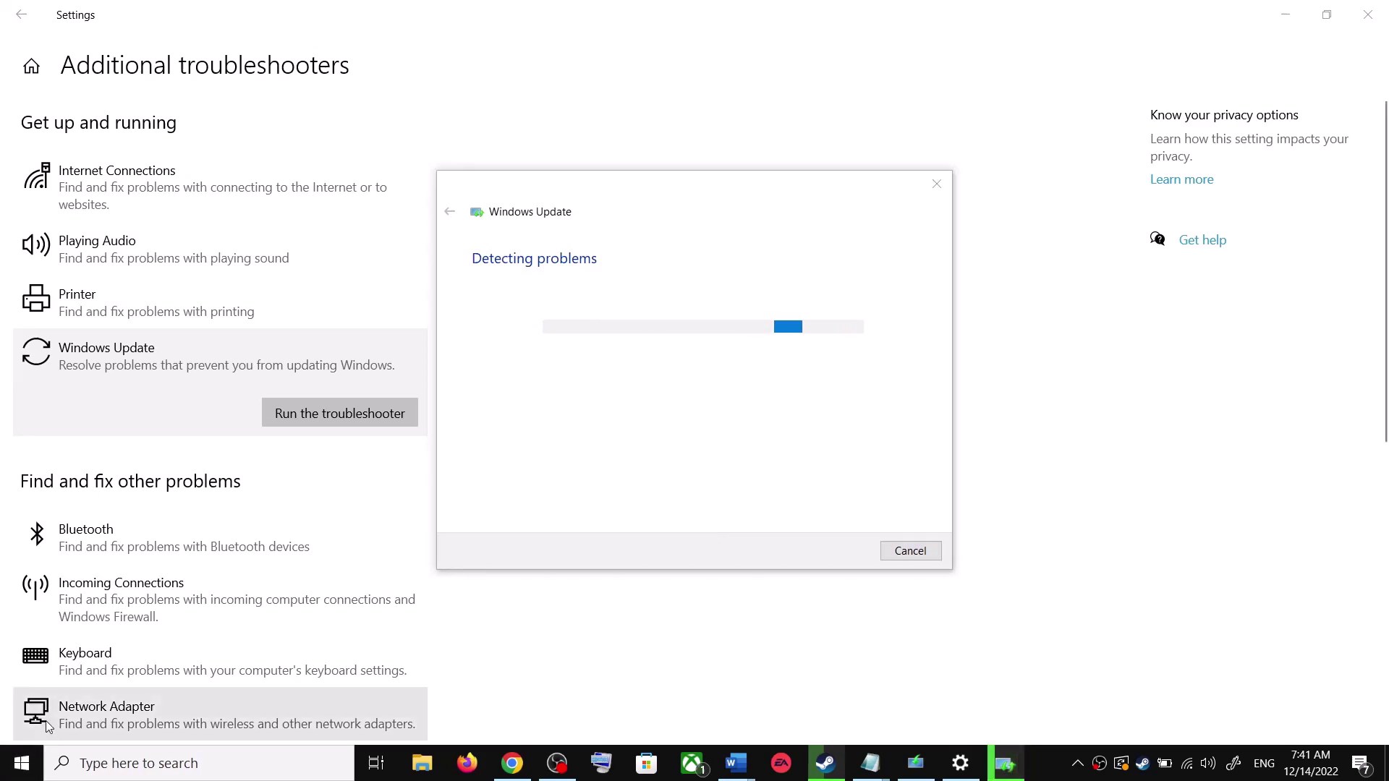
click(22, 723)
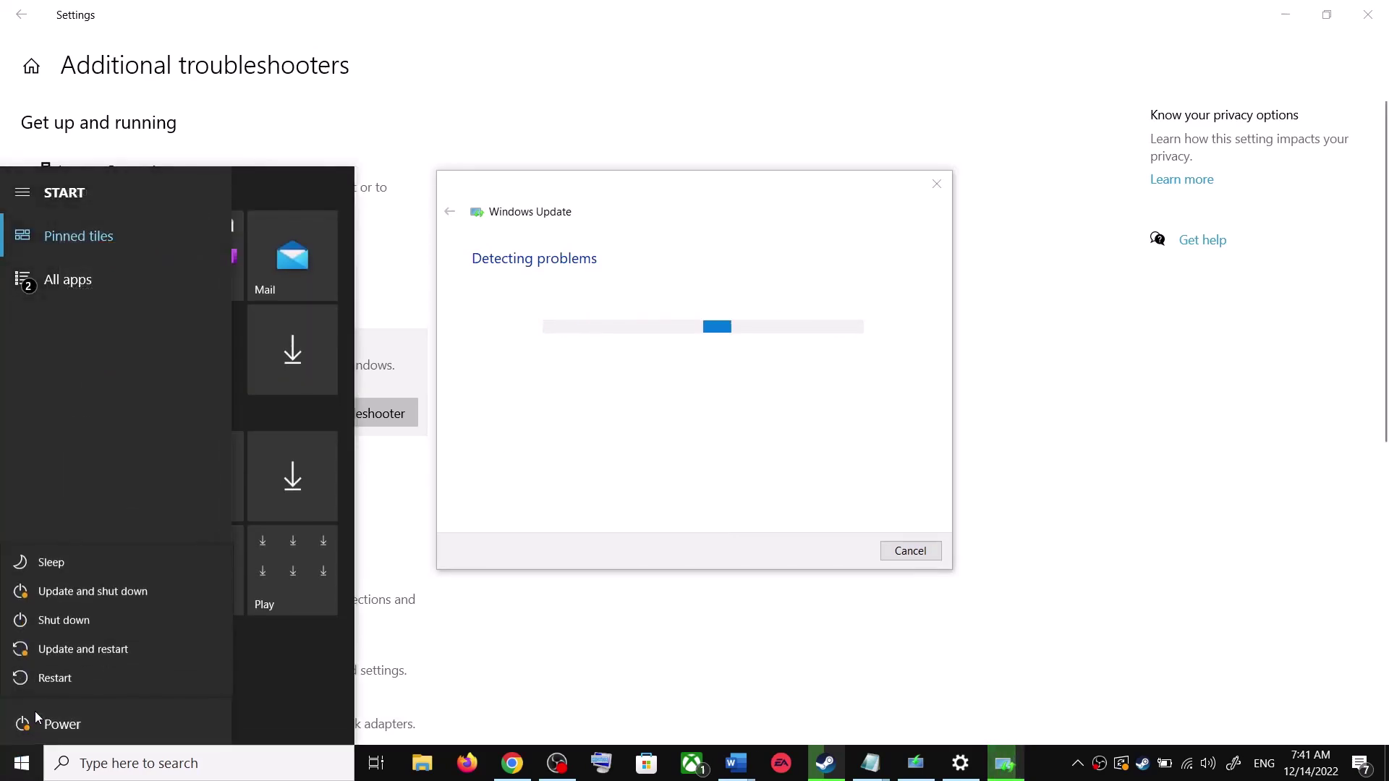
click(853, 282)
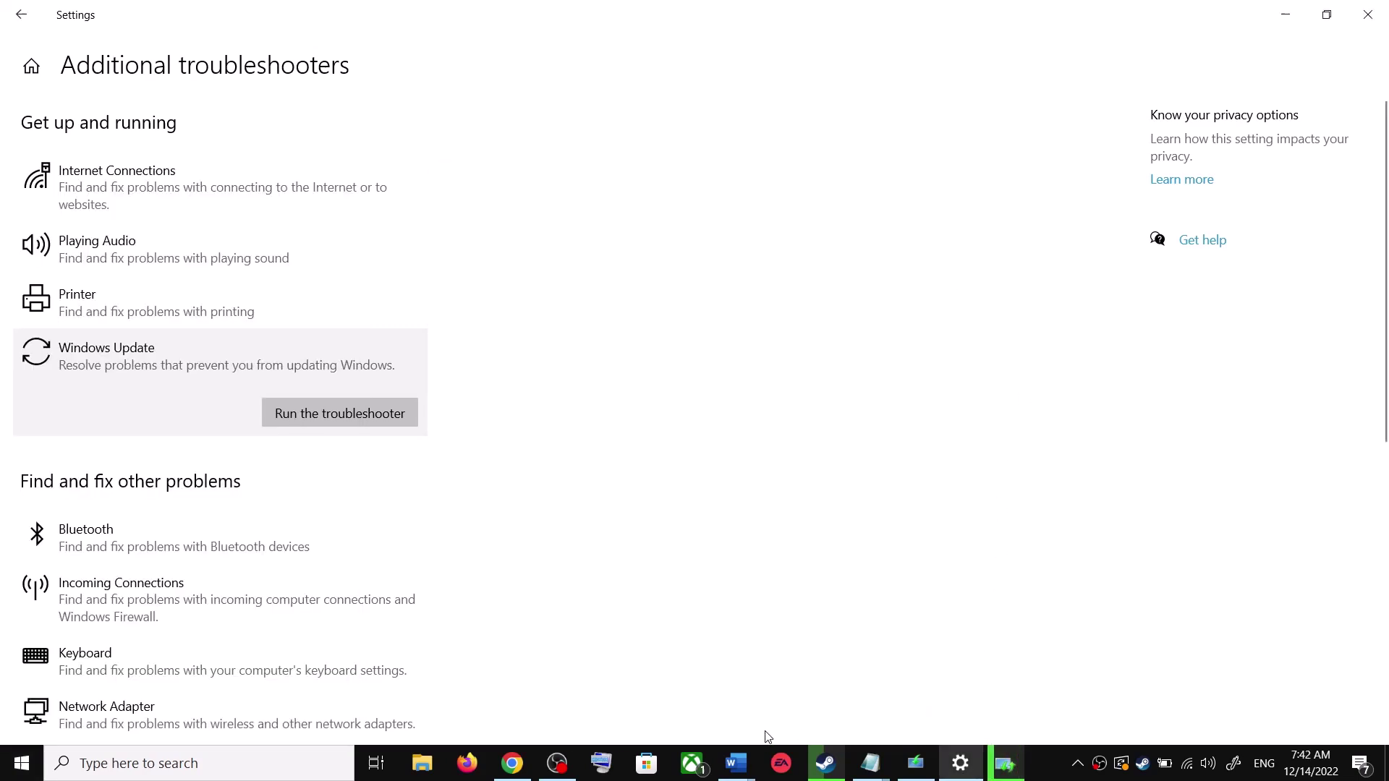
- In the Word fix guide, scroll to Step 2 and select the Update Assistant download link
click(750, 767)
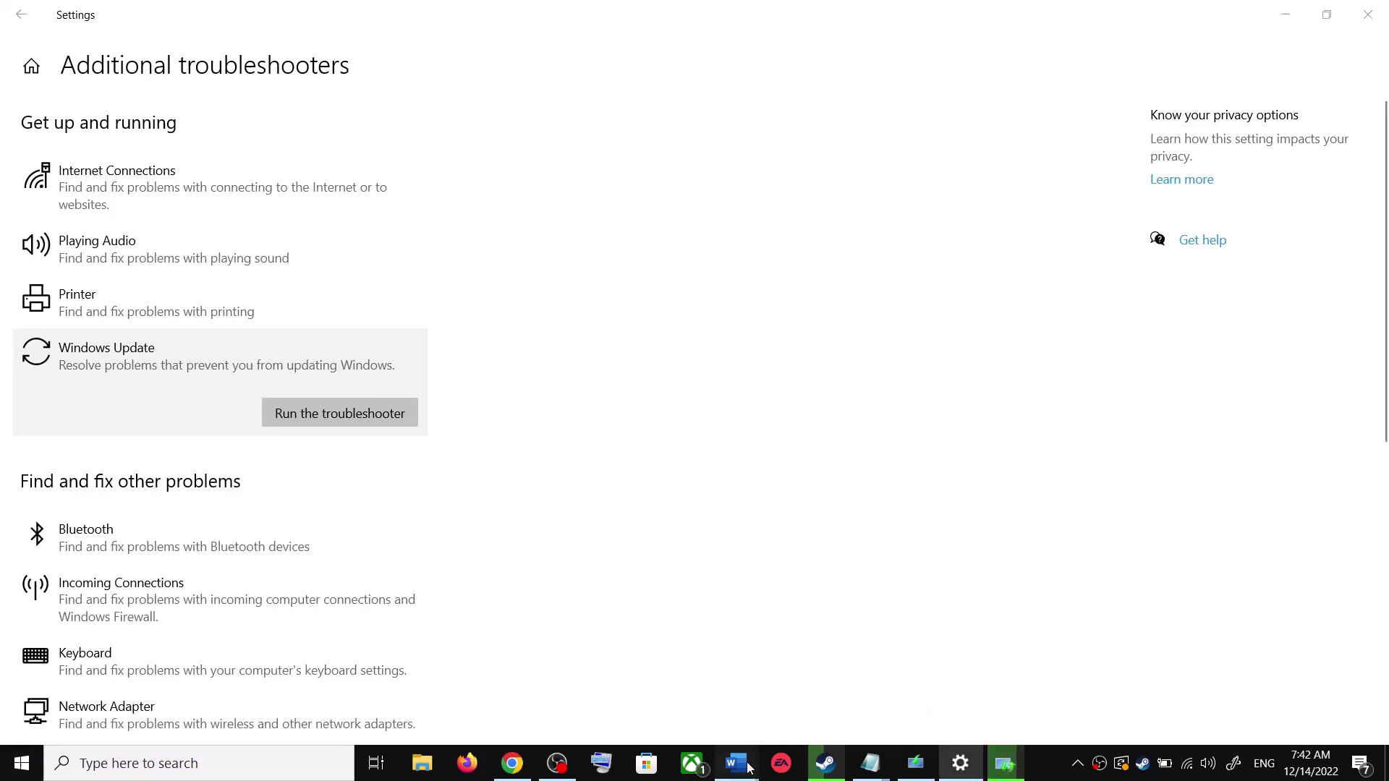
click(852, 699)
scroll(470, 502, down, 1)
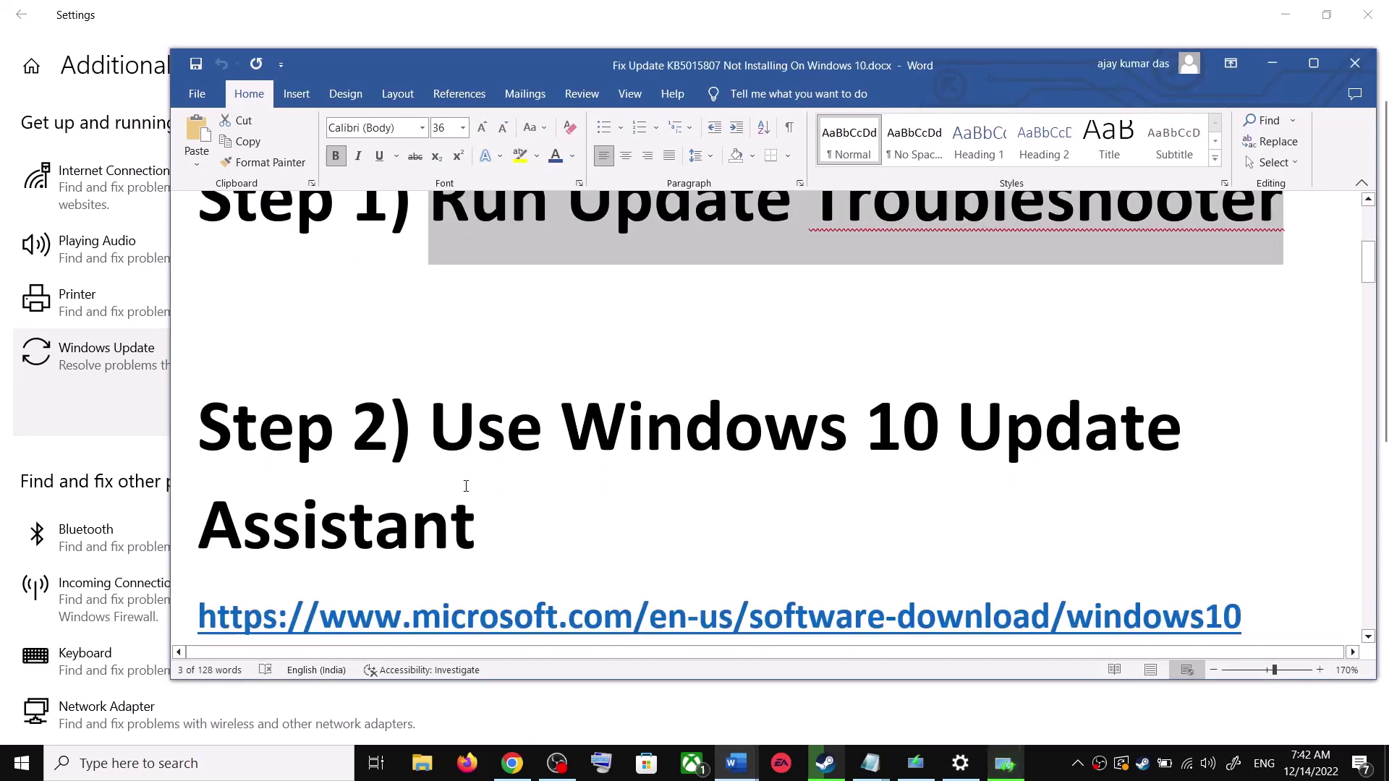
drag(431, 425, 506, 499)
scroll(587, 561, down, 1)
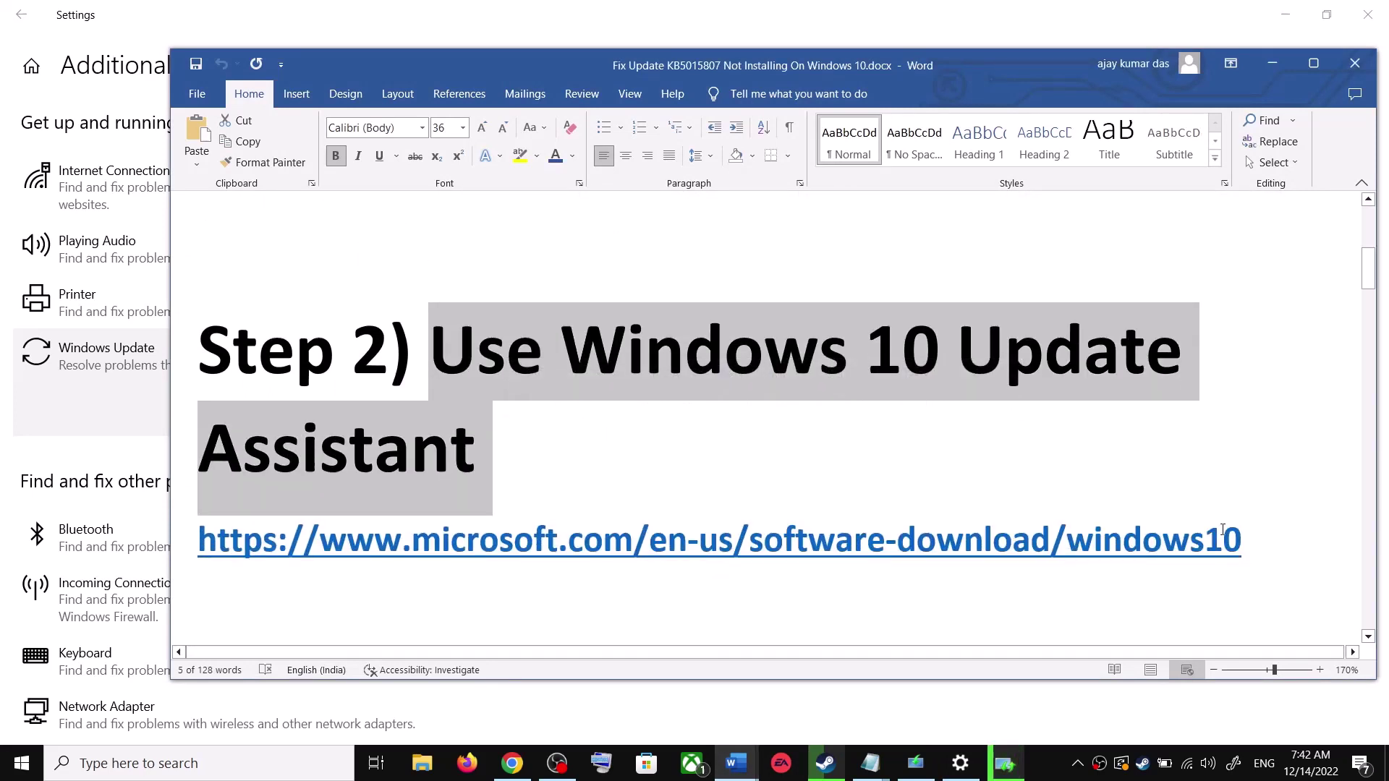
triple_click(1212, 539)
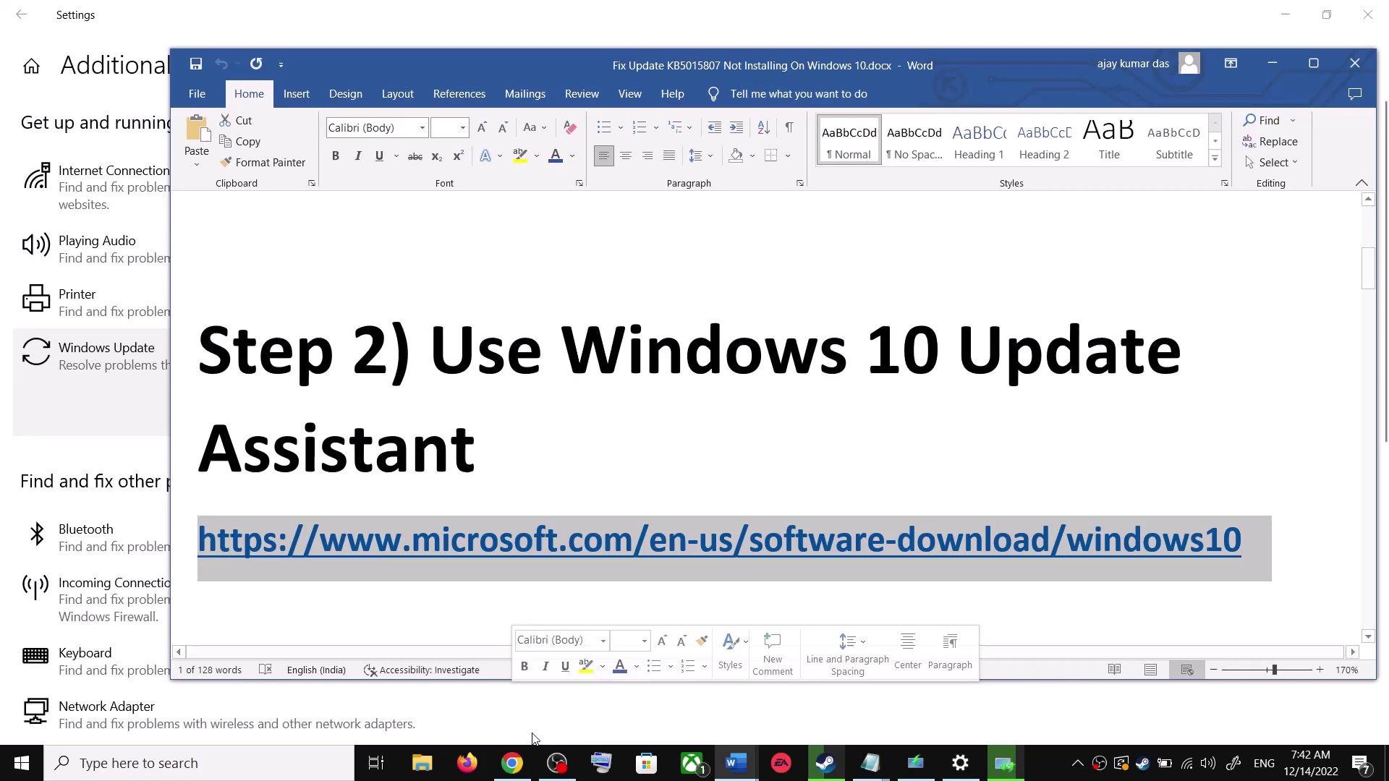
- On Chrome's Download Windows 10 page, choose Update now to download Windows10Upgrade.exe
click(512, 763)
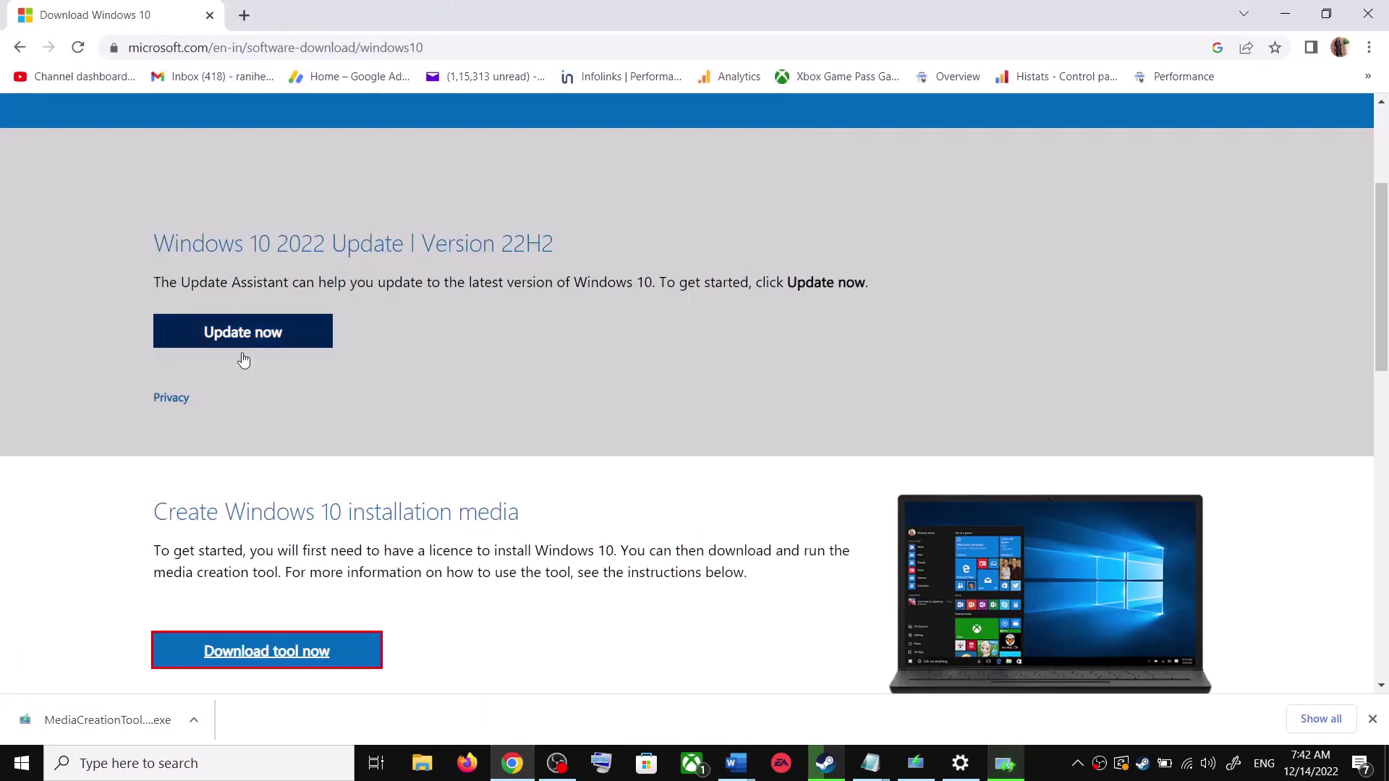
scroll(391, 248, up, 3)
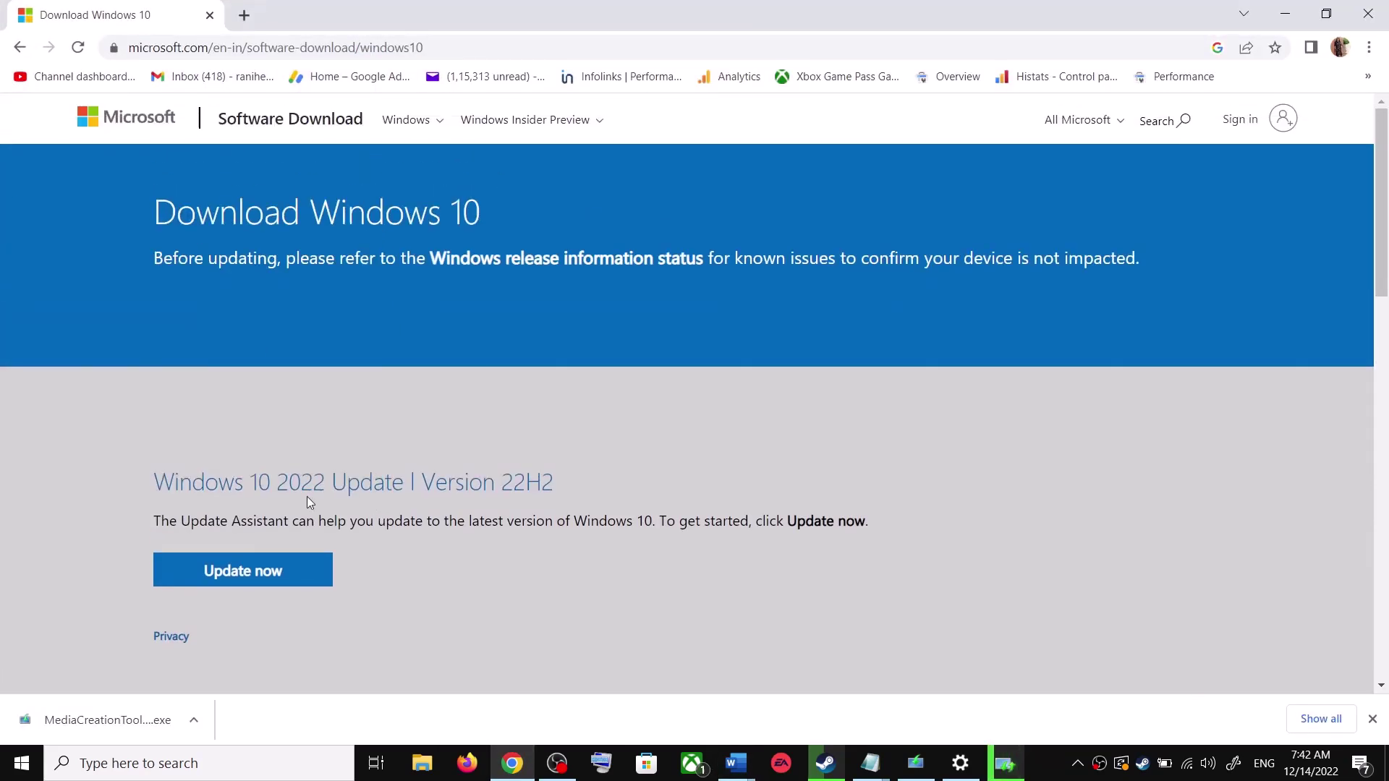
drag(178, 521, 289, 521)
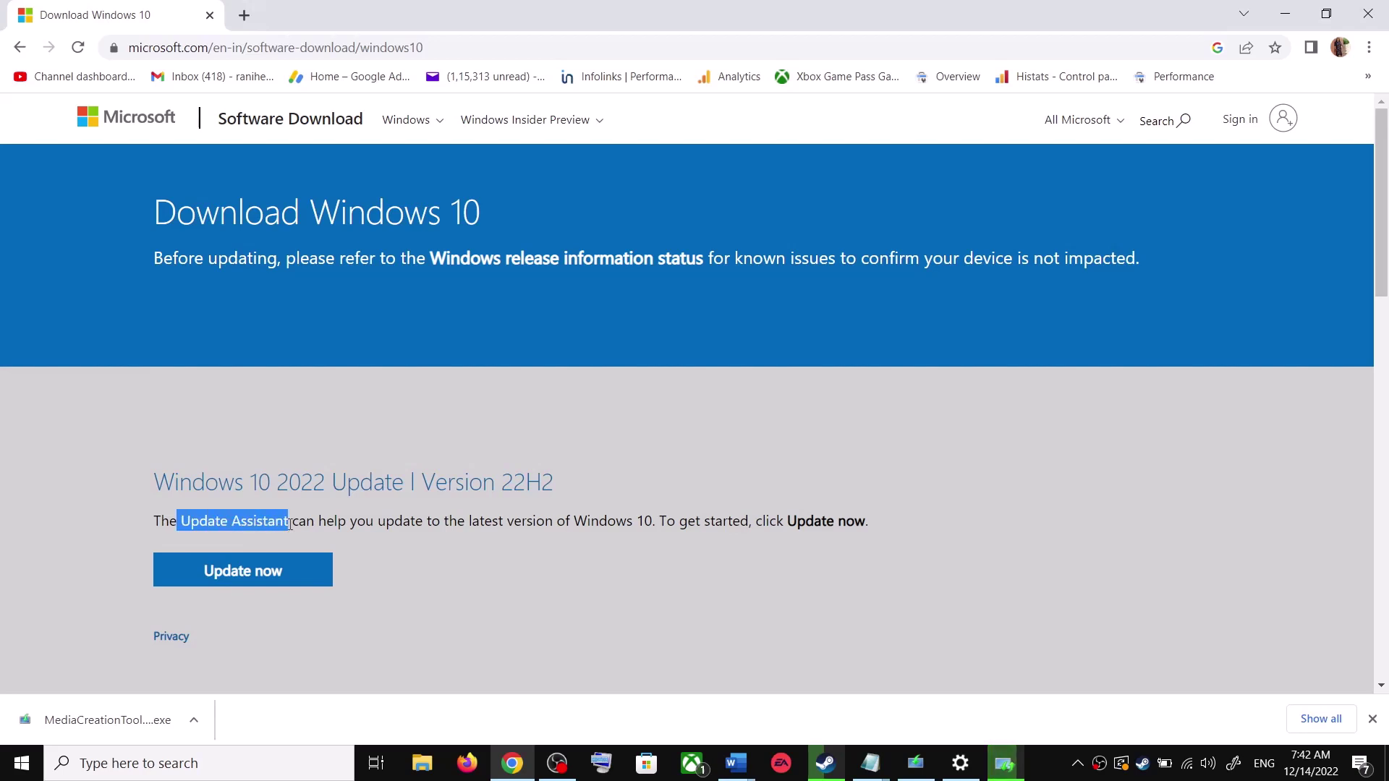
click(280, 575)
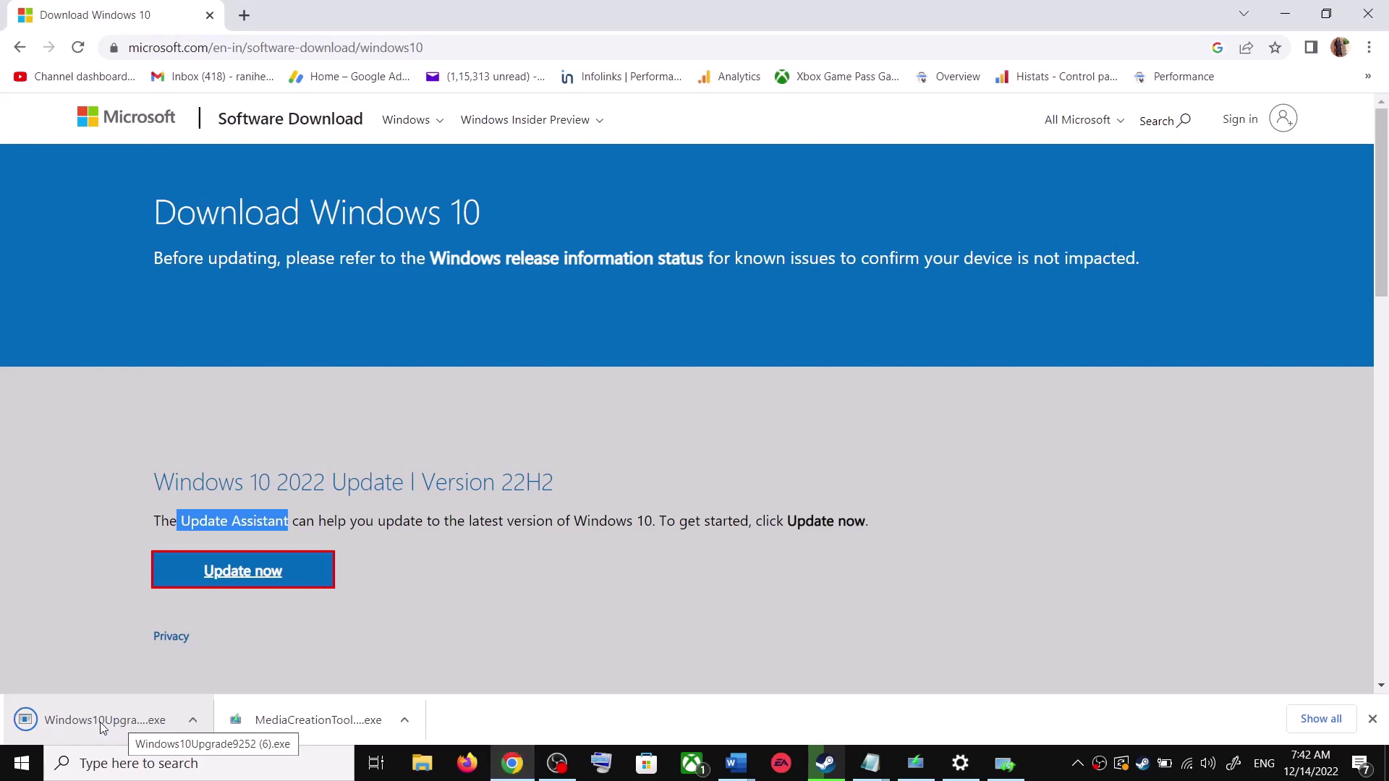
- Run Windows10Upgrade.exe, let it confirm Windows 10 is up to date, then close it
click(119, 719)
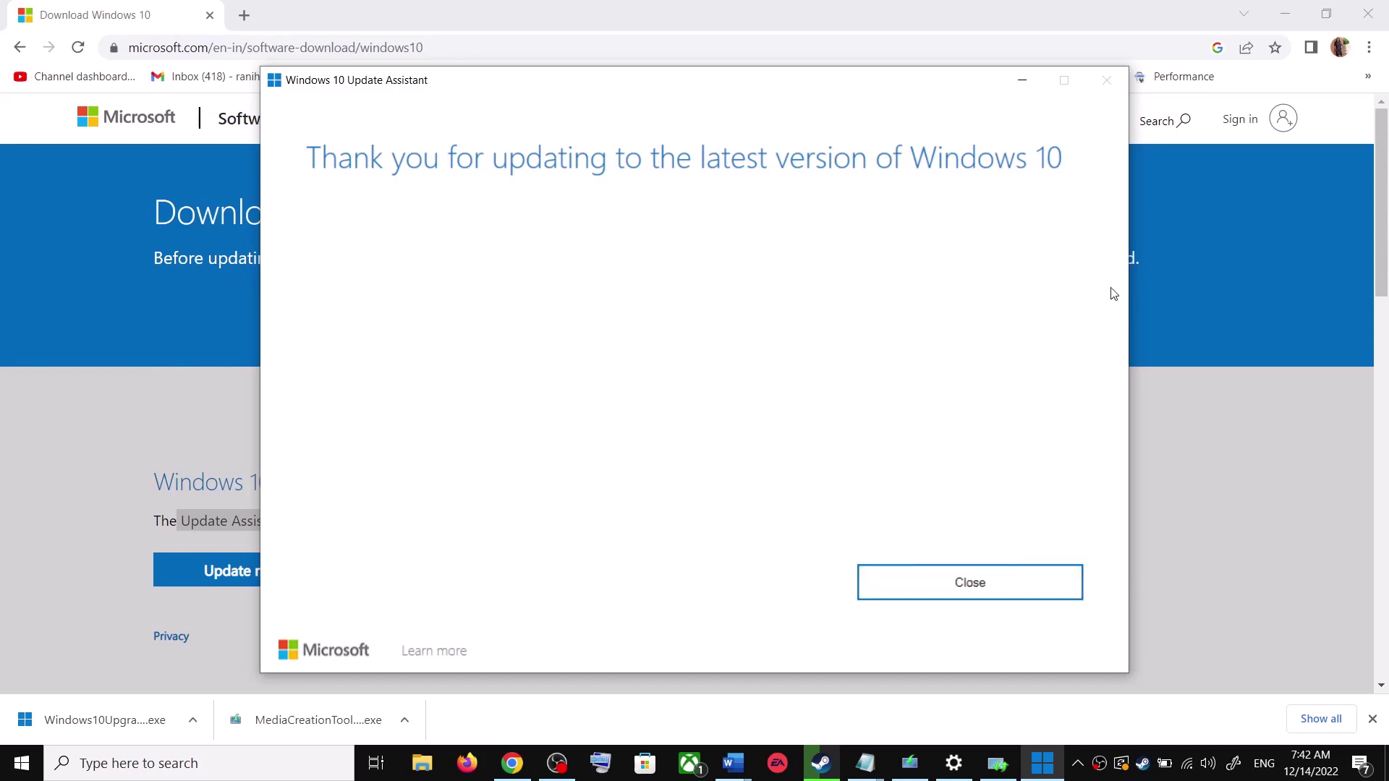
click(1012, 587)
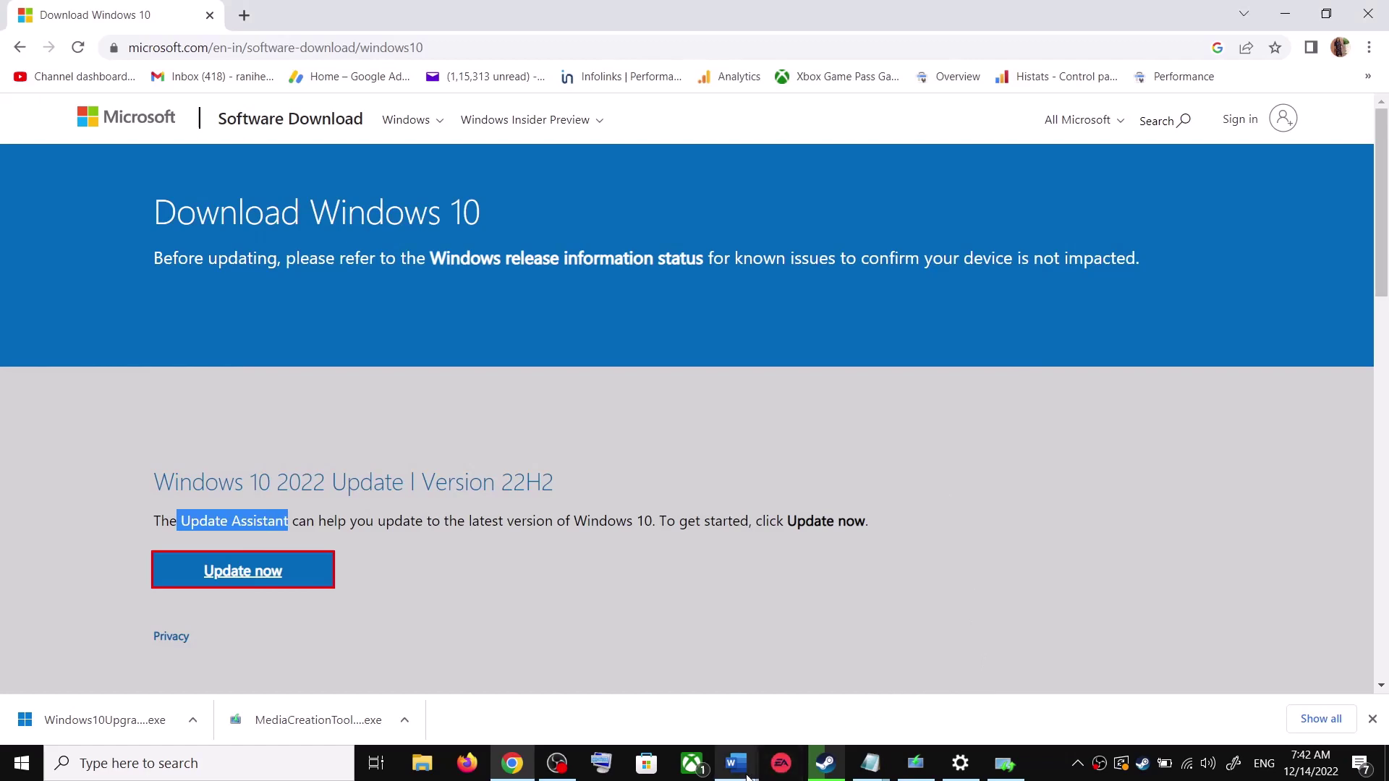
- Copy the Step 3 commands from 'SC config trustedinstaller start=auto' through 'net start appidsvc'
mouse_move(735, 763)
click(864, 721)
scroll(632, 441, down, 4)
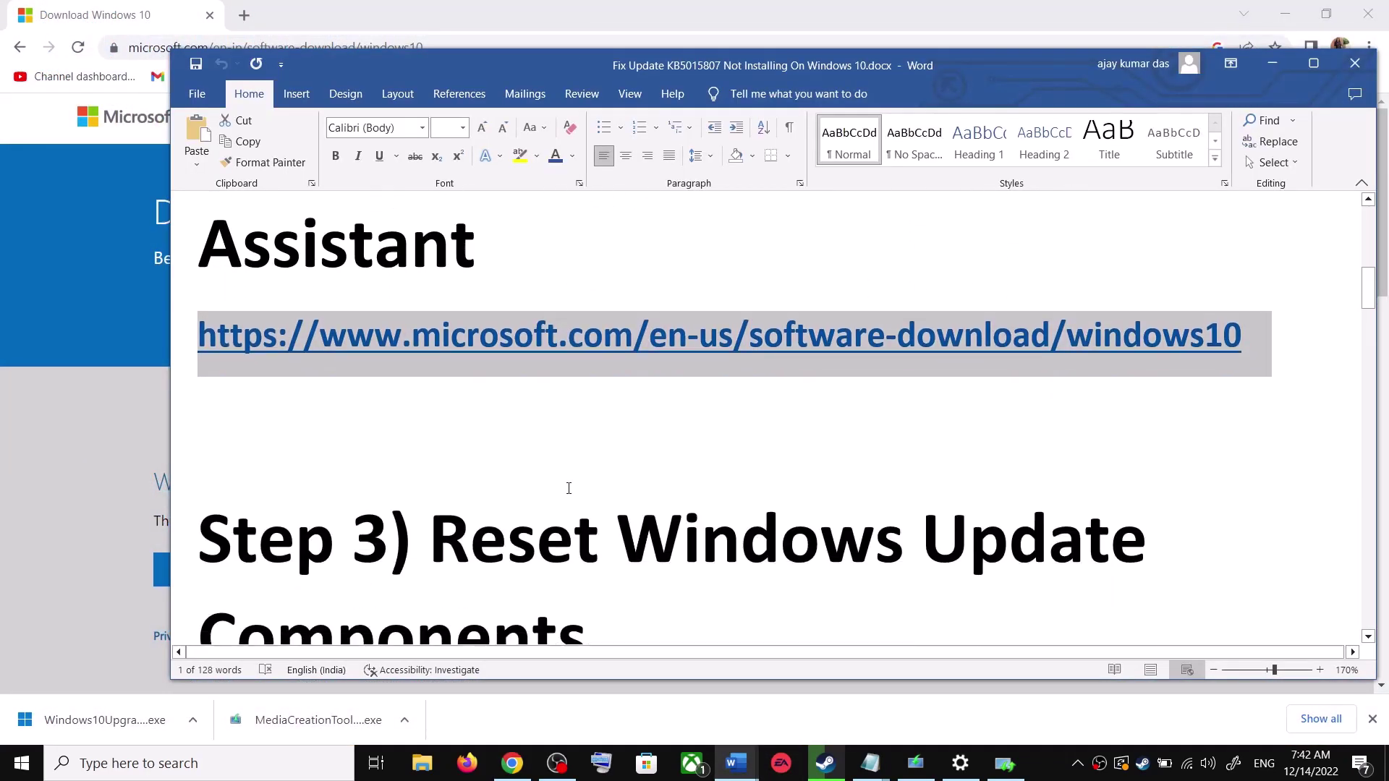
drag(440, 448, 589, 550)
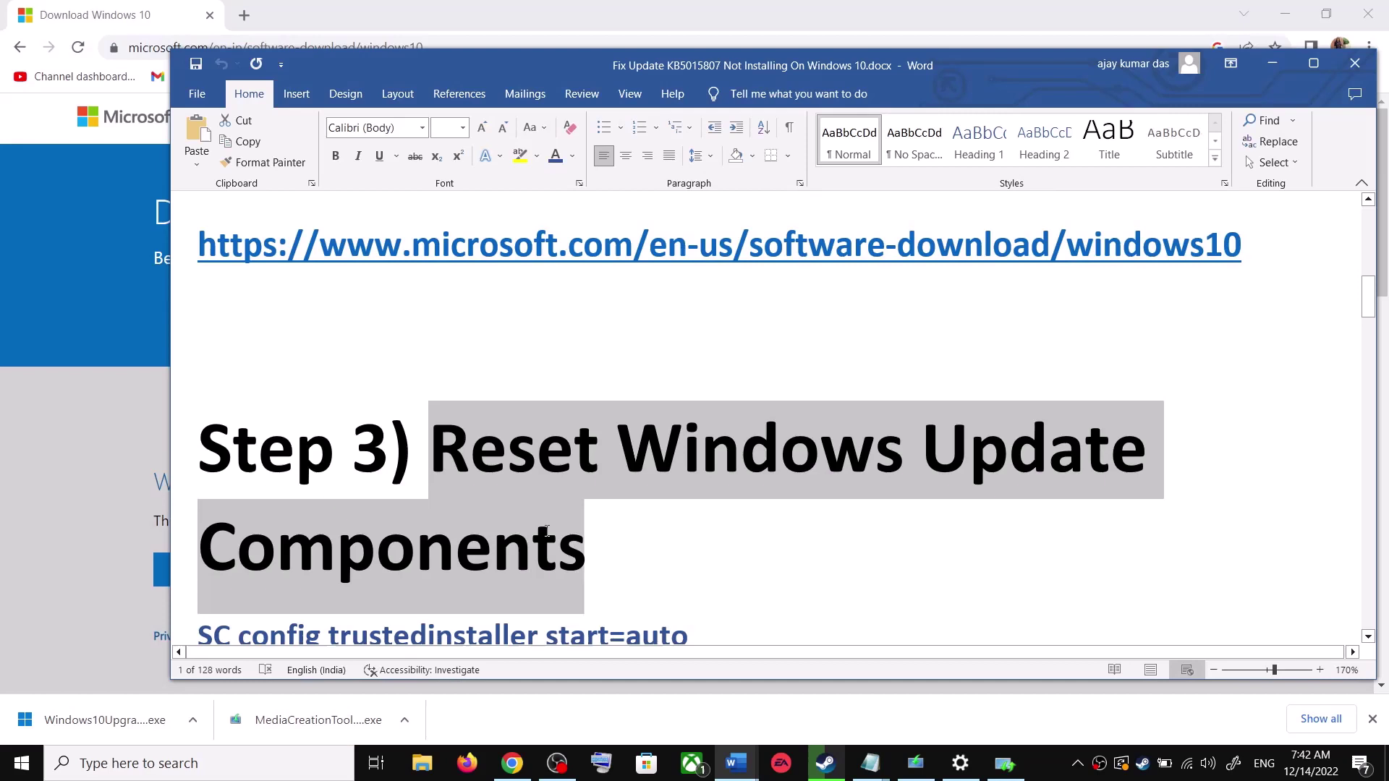
scroll(595, 528, down, 2)
click(201, 486)
drag(201, 486, 438, 566)
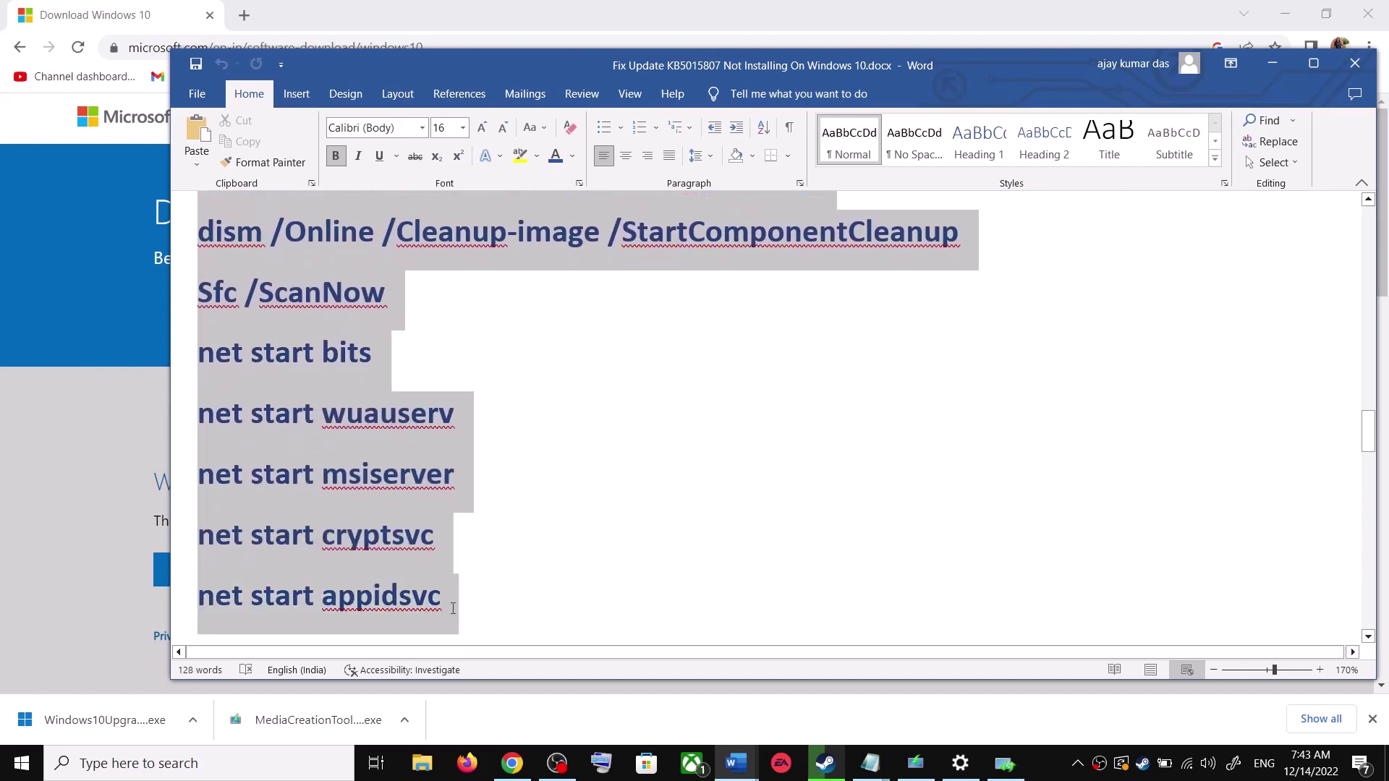
scroll(434, 506, down, 1)
right_click(369, 408)
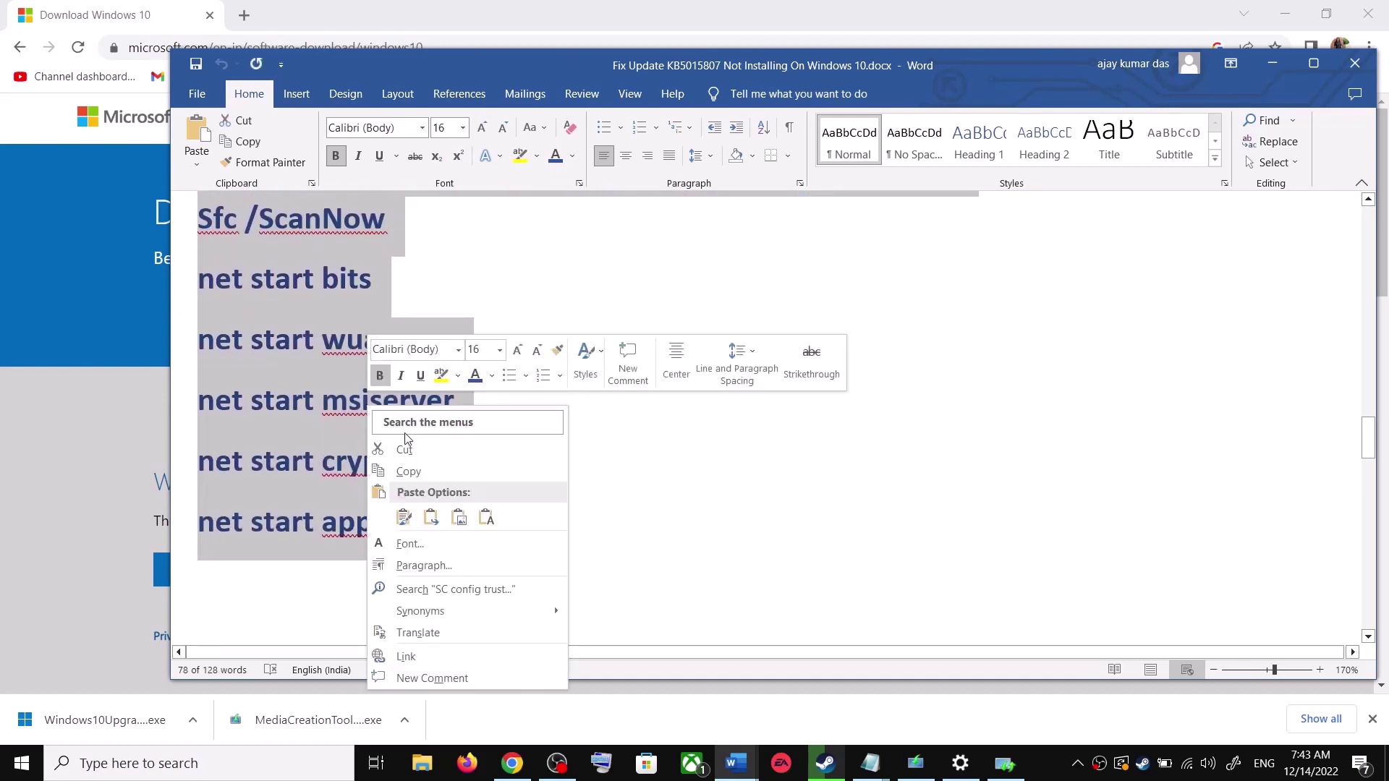
click(426, 471)
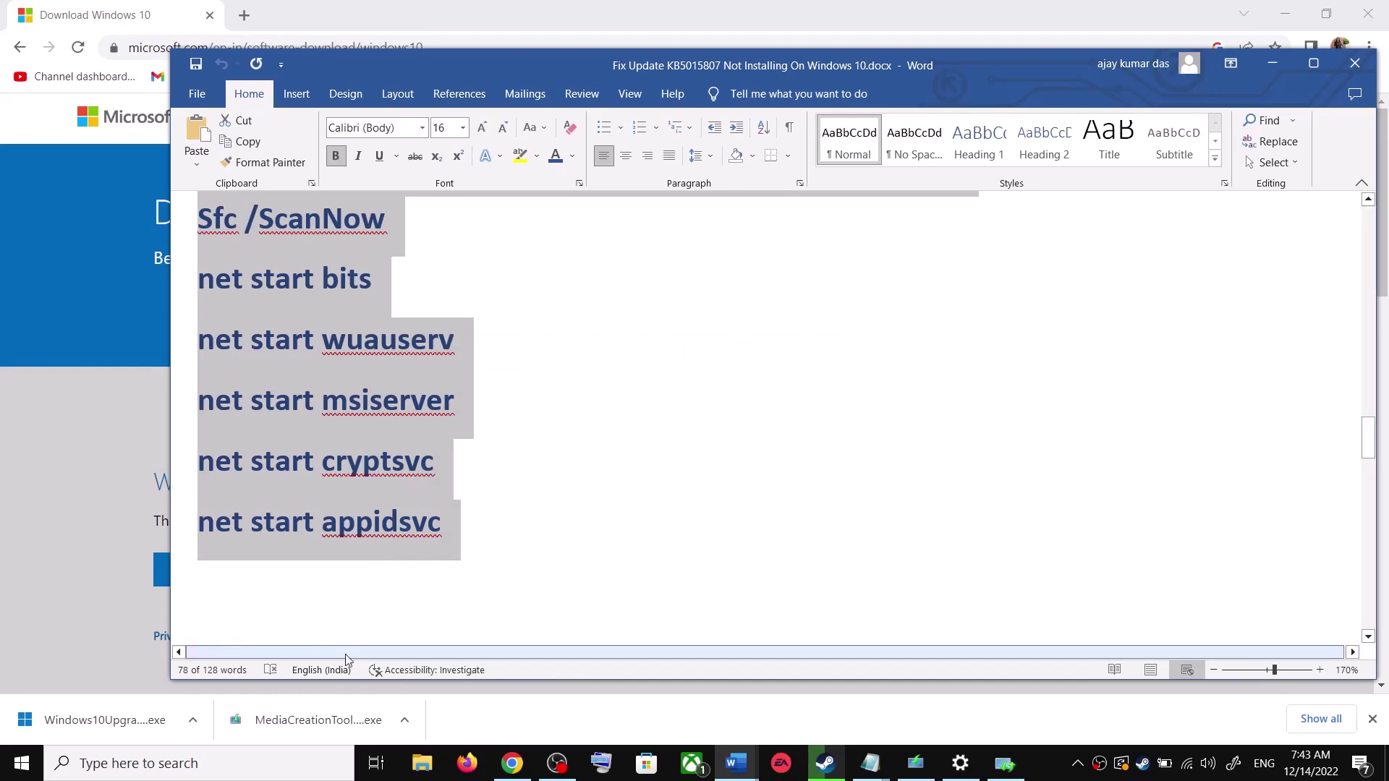
- Paste the reset commands into a new Notepad document and start saving it to the Desktop
click(244, 778)
text(ote)
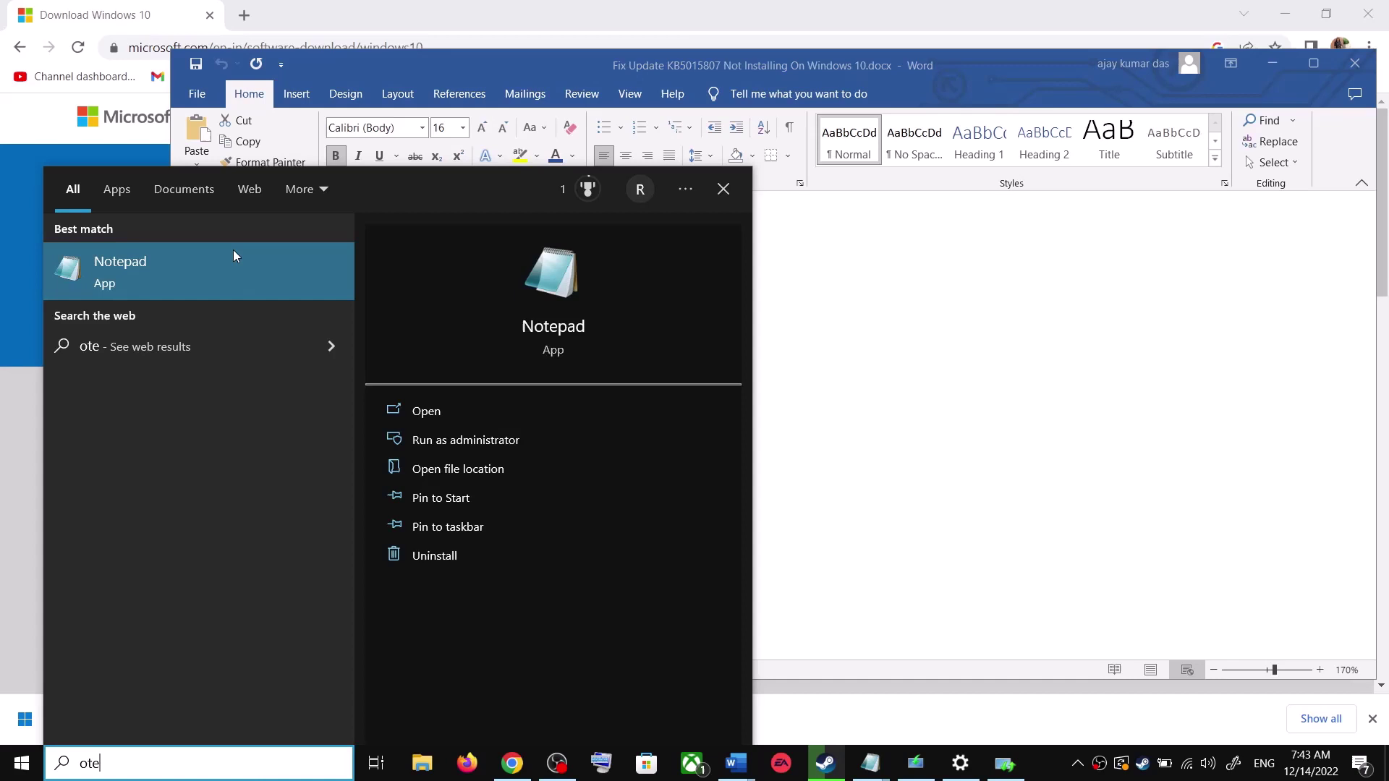
click(234, 255)
key(ctrl+v)
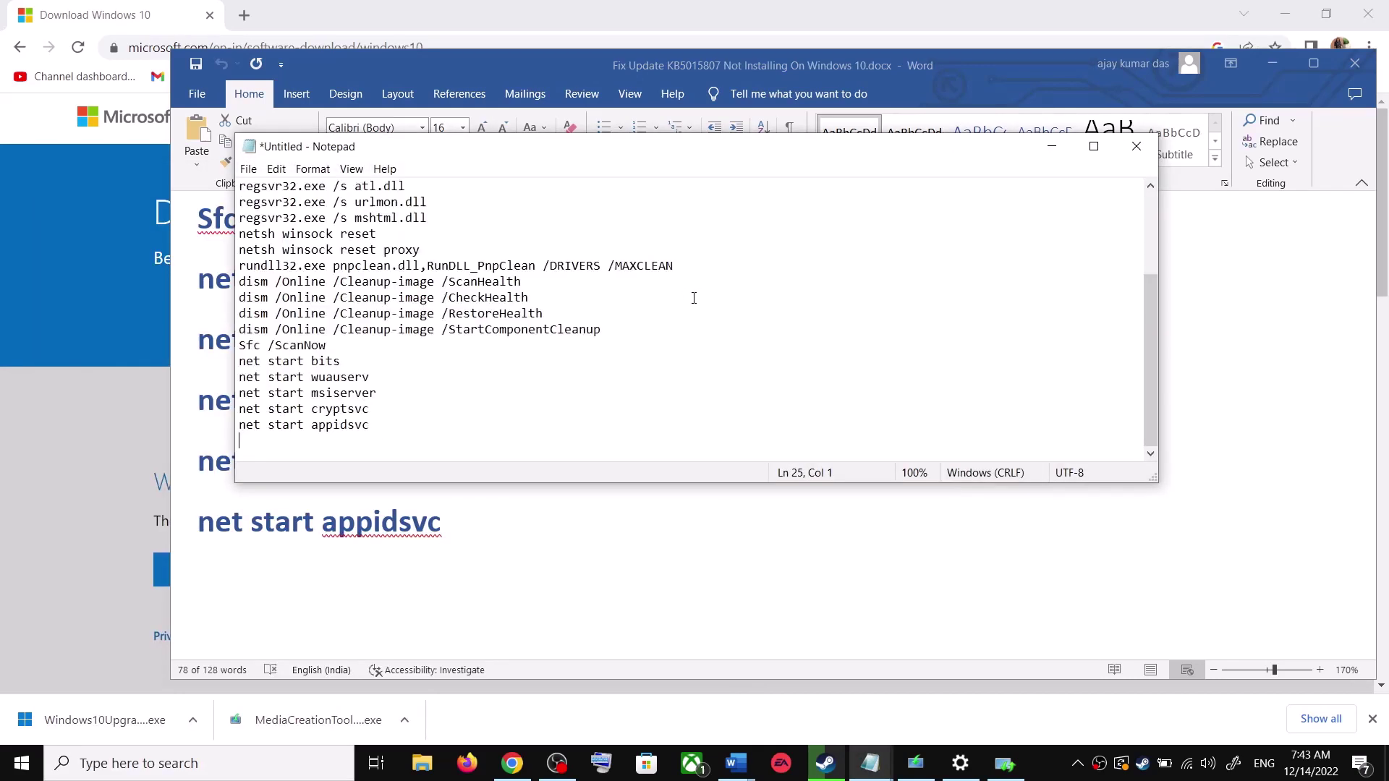
scroll(427, 336, up, 3)
click(248, 169)
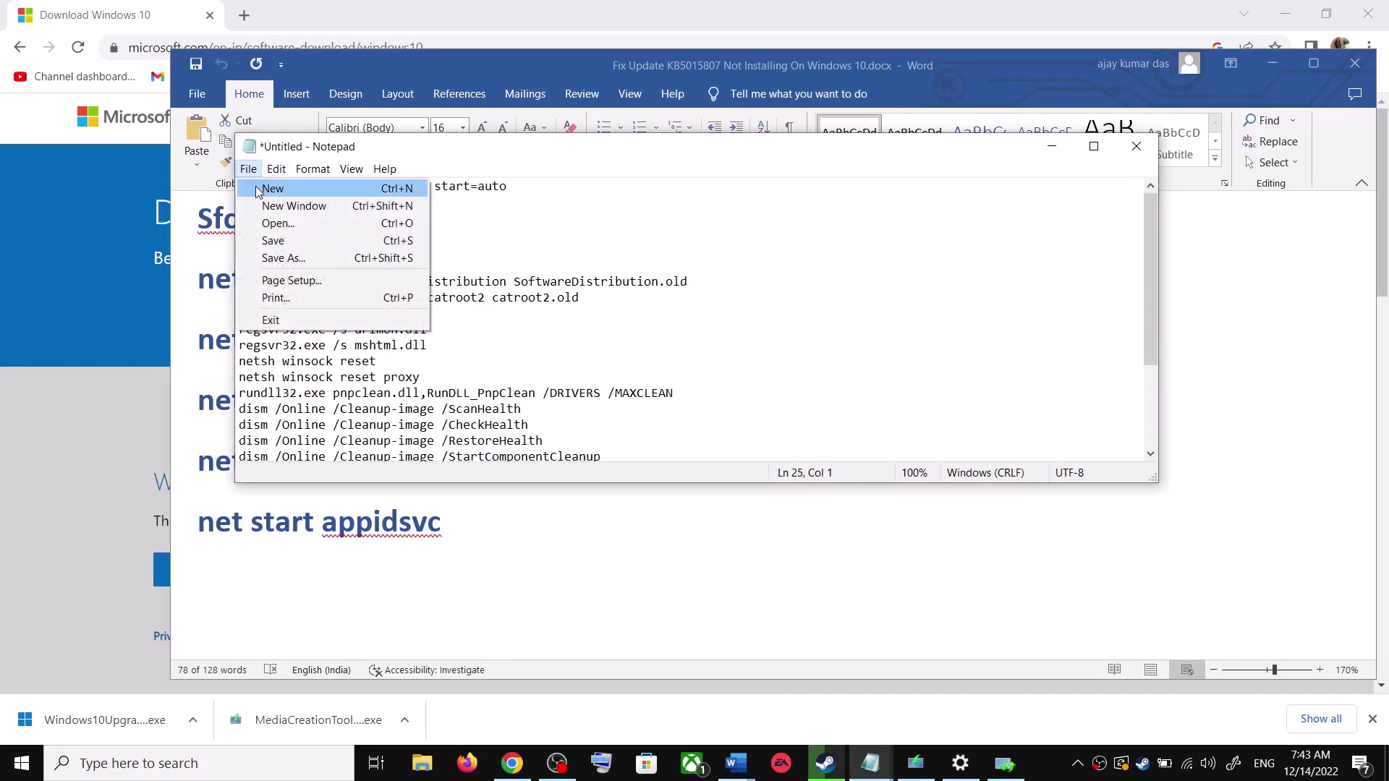
click(285, 261)
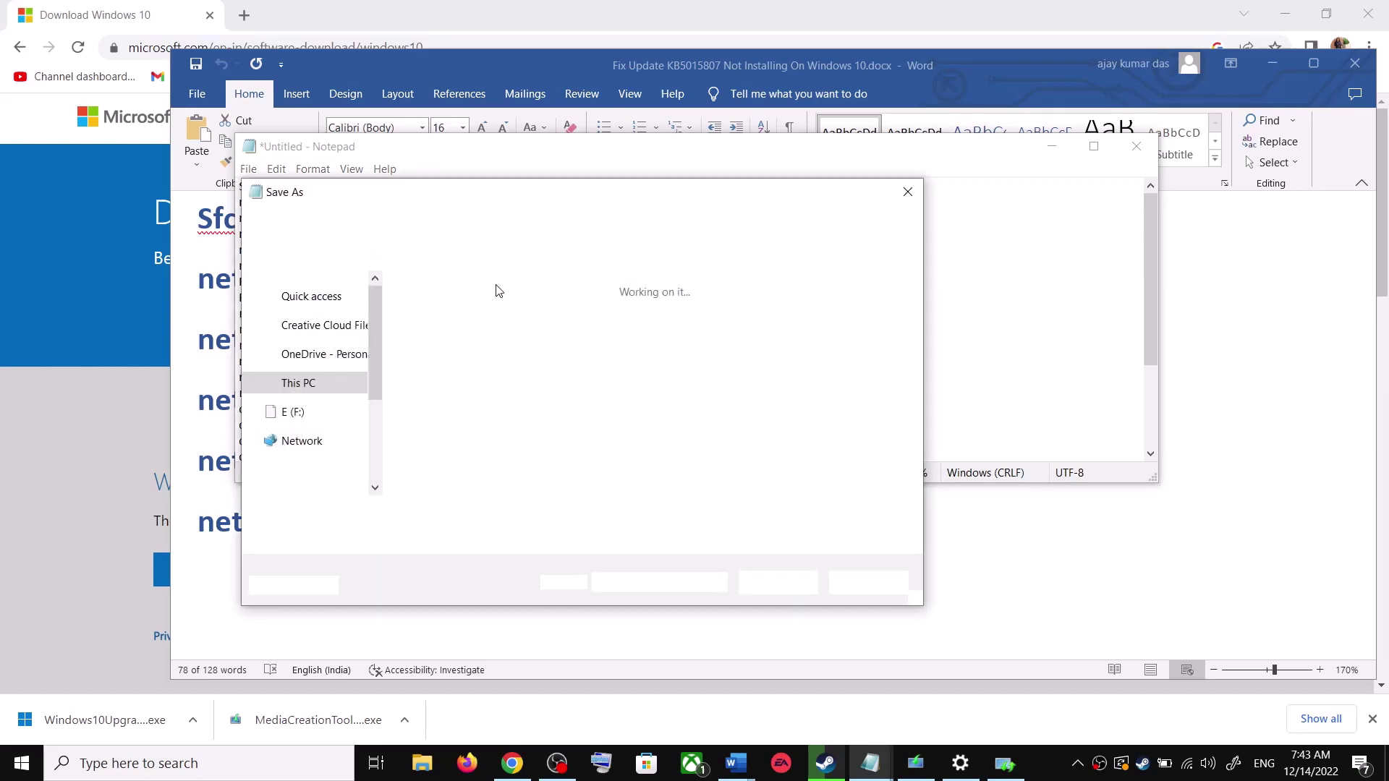
click(322, 338)
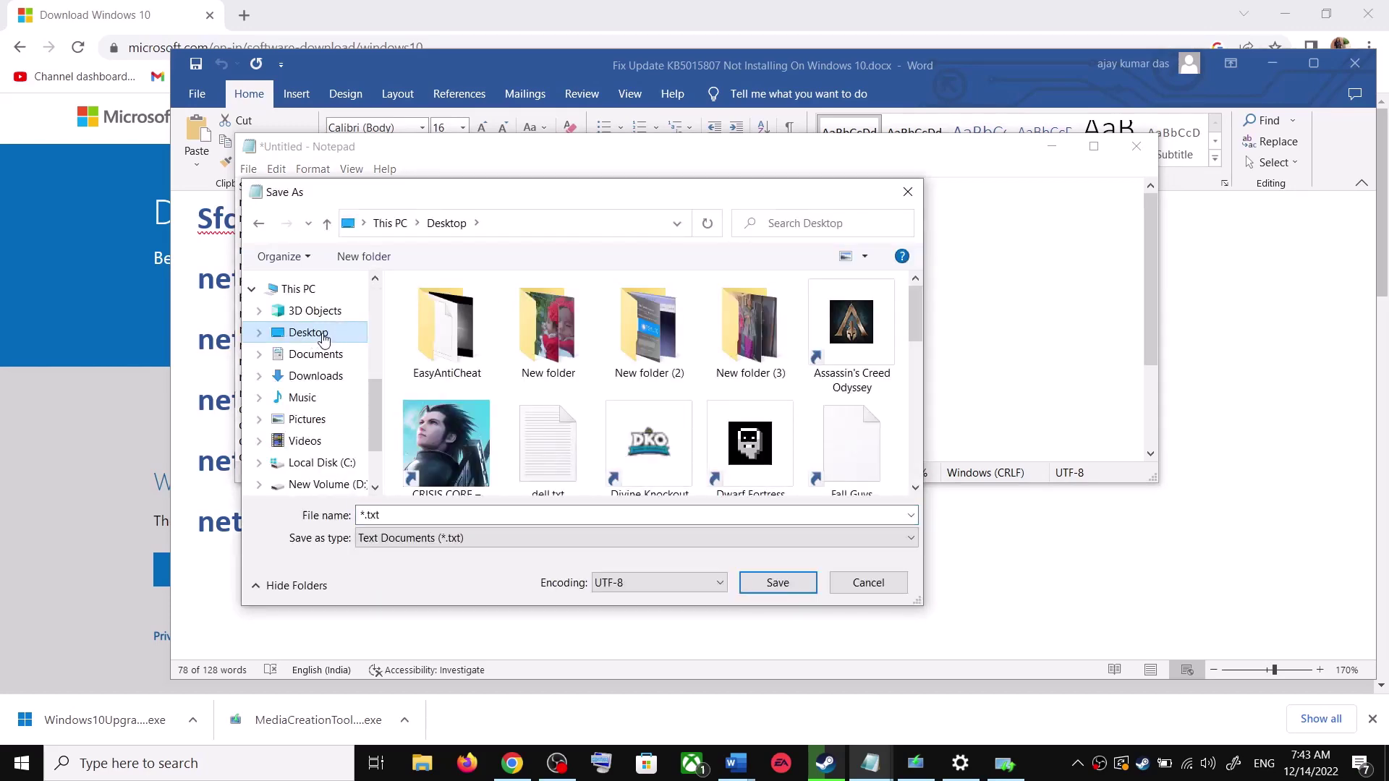
- Save the file as Wufix.bat with type All Files (*.*), then show the desktop
click(221, 425)
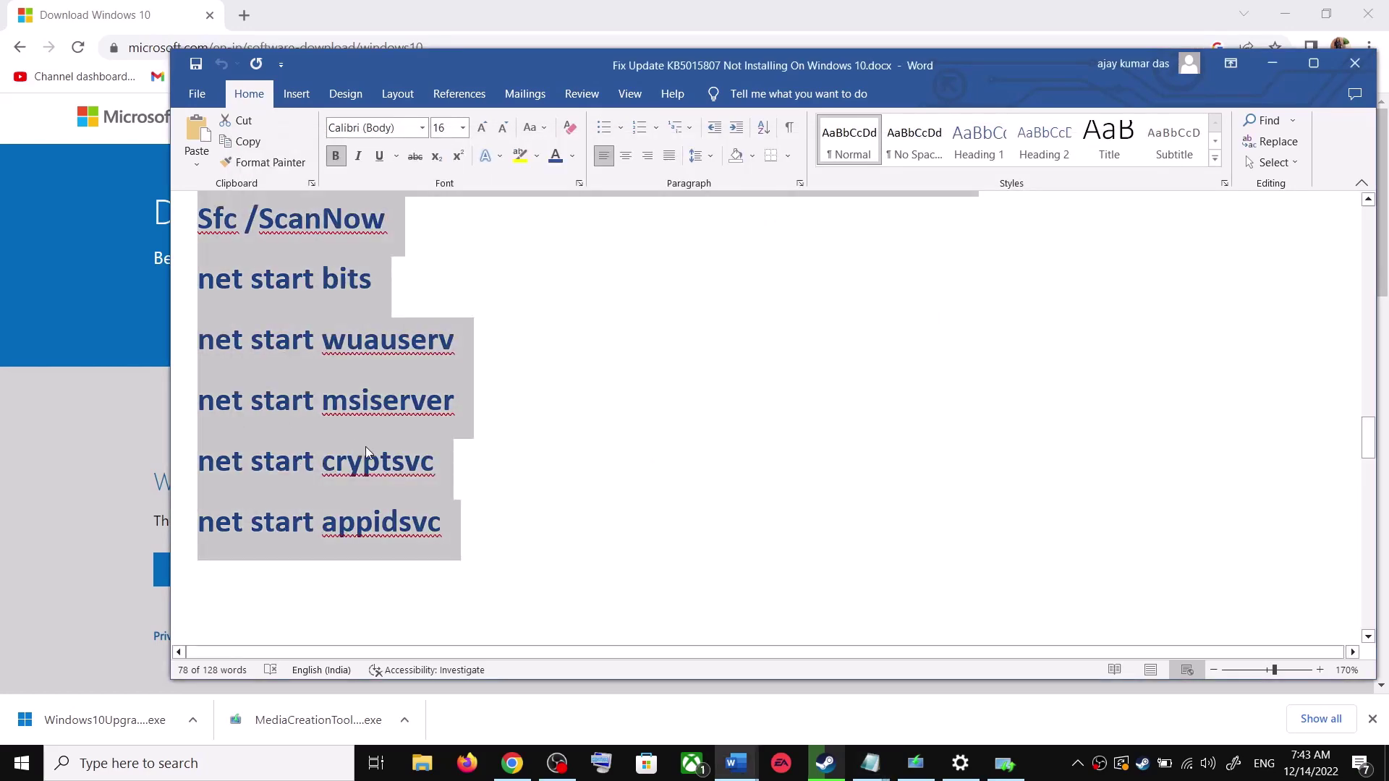
scroll(579, 470, down, 3)
drag(772, 524, 534, 503)
key(ctrl+c)
key(alt+Tab)
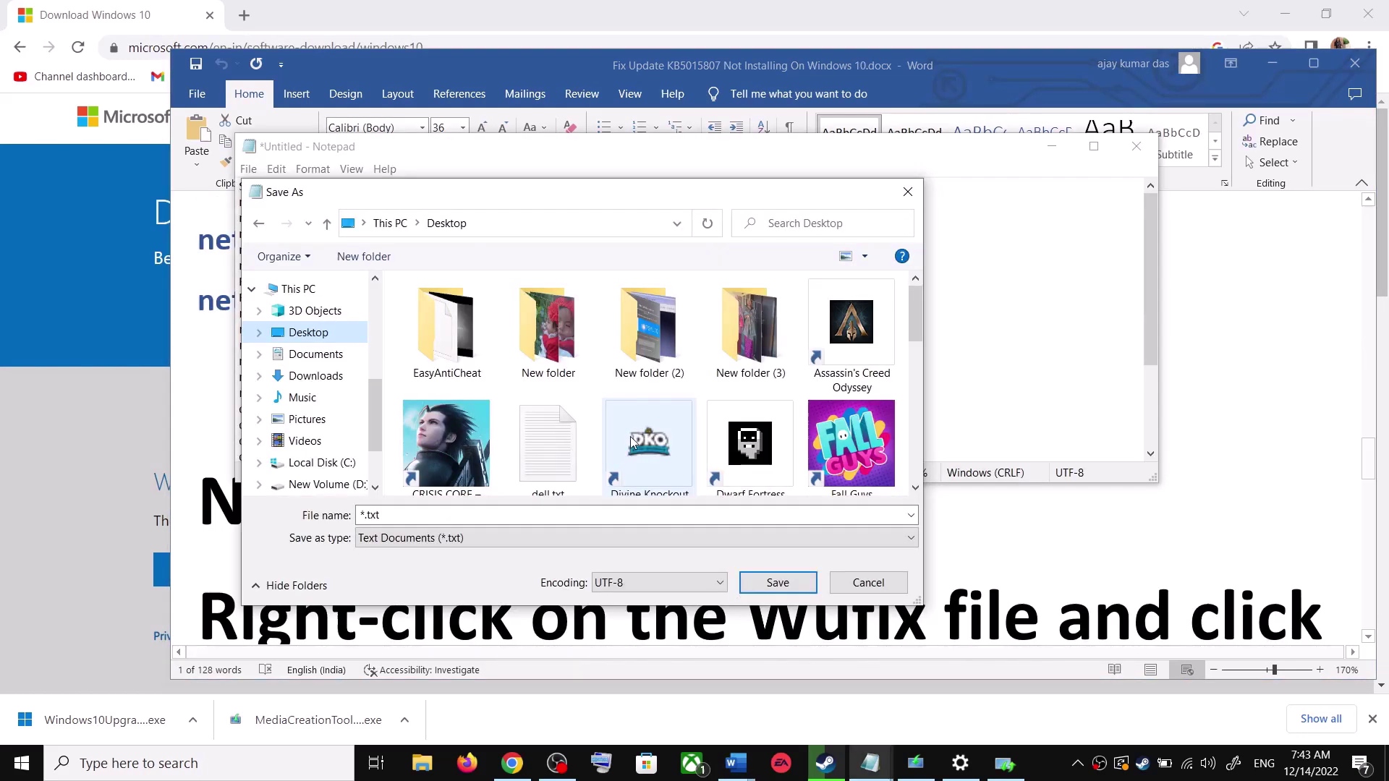
click(504, 512)
key(ctrl+v)
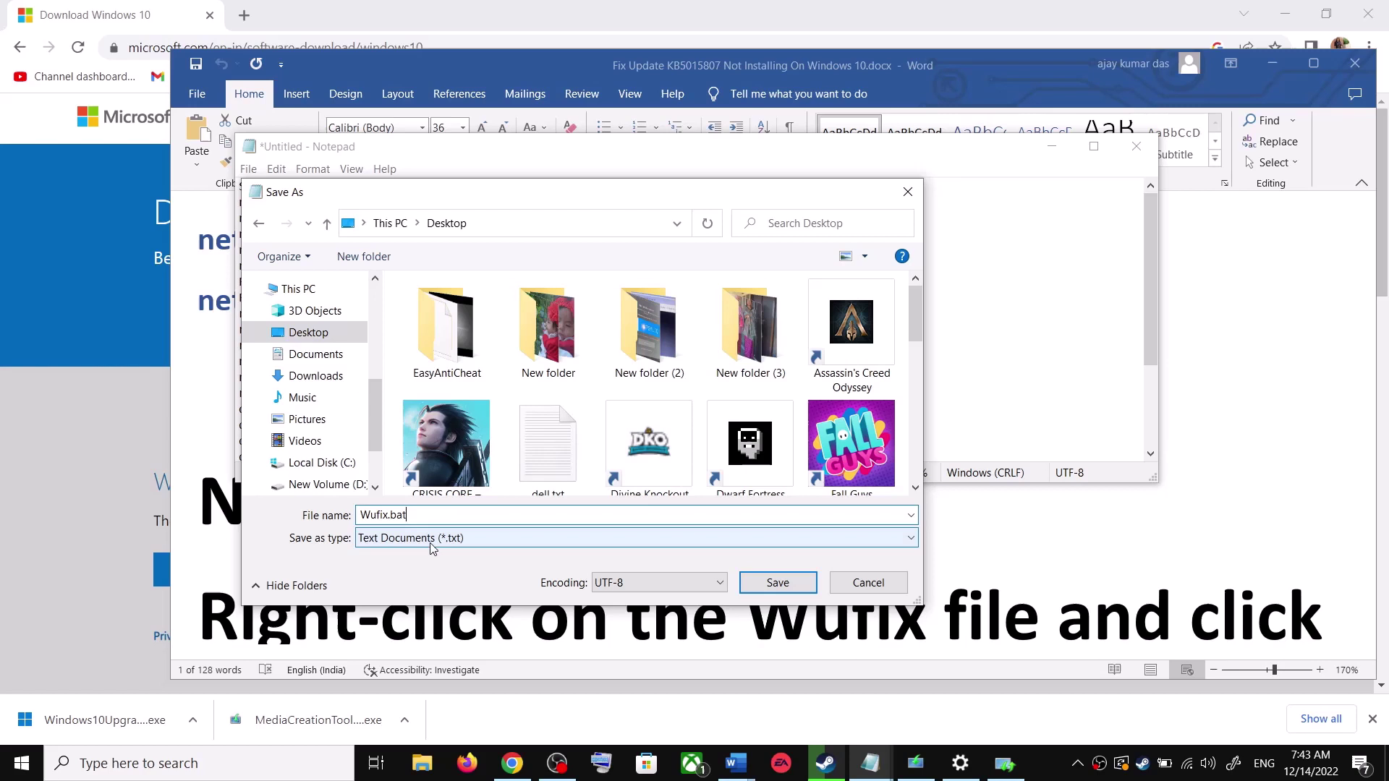
click(425, 550)
click(393, 569)
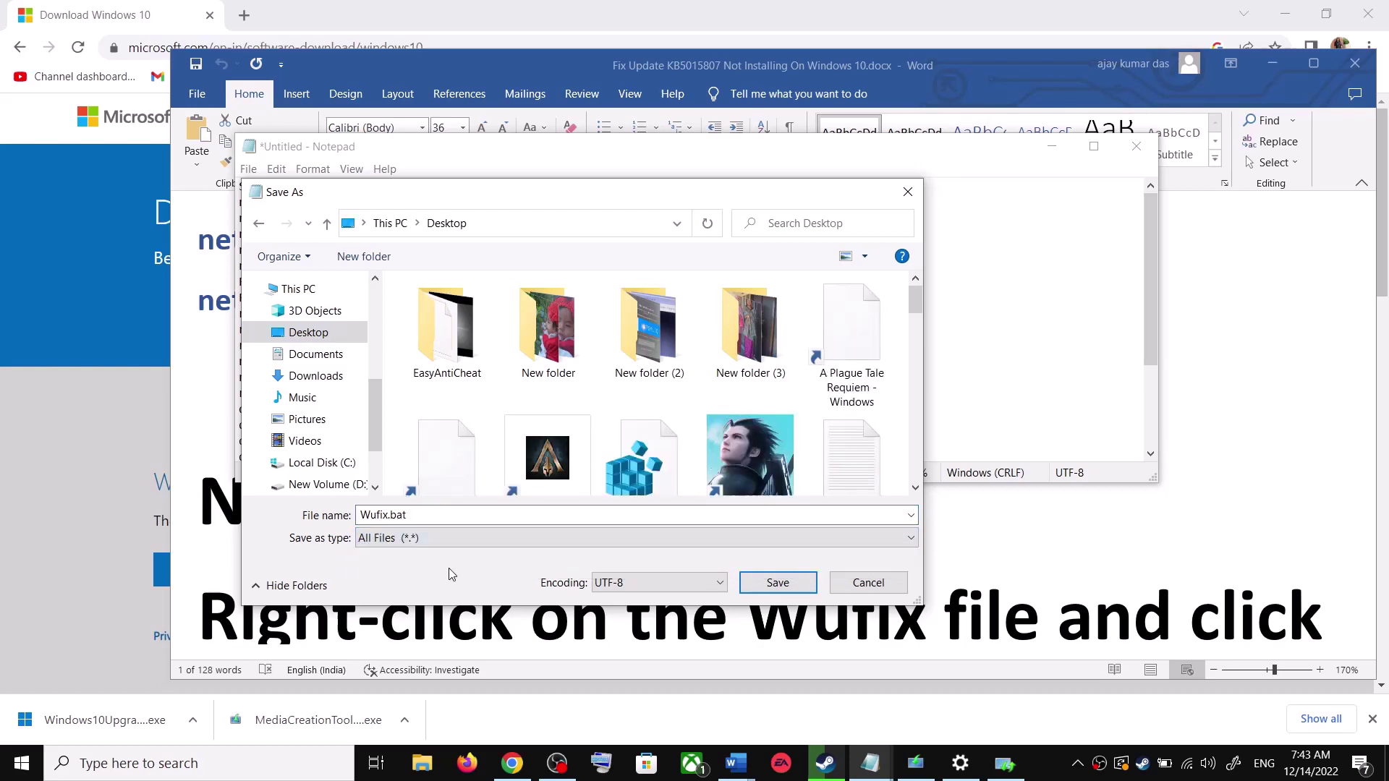
click(793, 583)
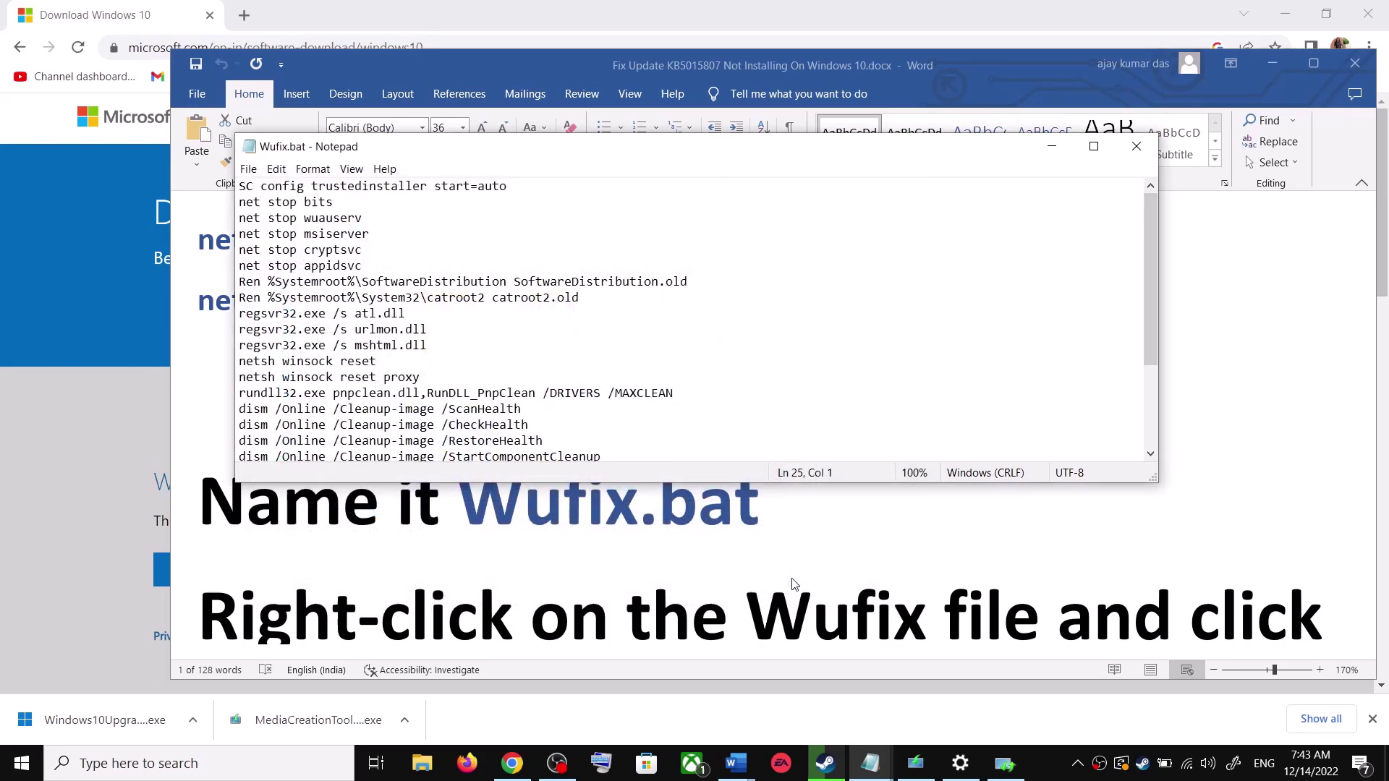
key(super+d)
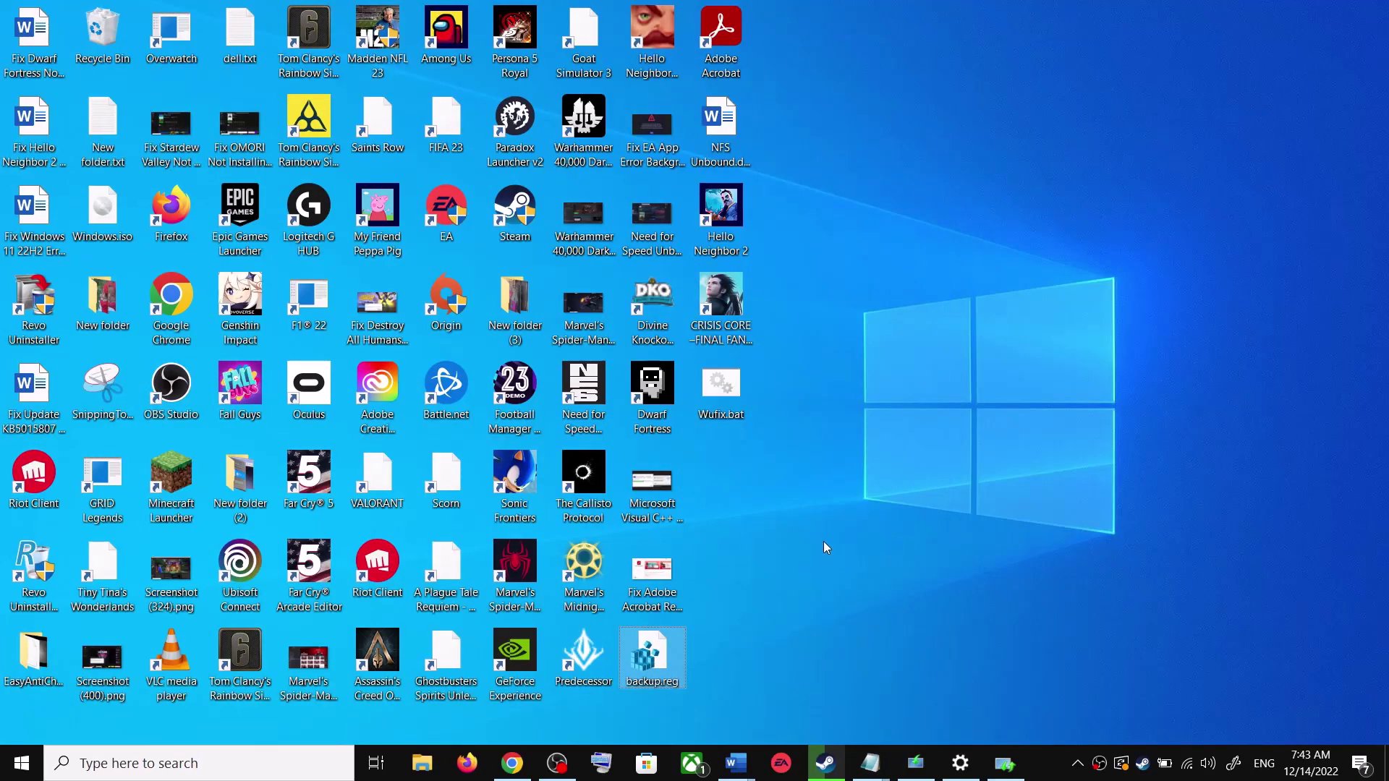
- Run Wufix.bat as administrator and move its Command Prompt window to the screen centre
click(729, 395)
right_click(729, 390)
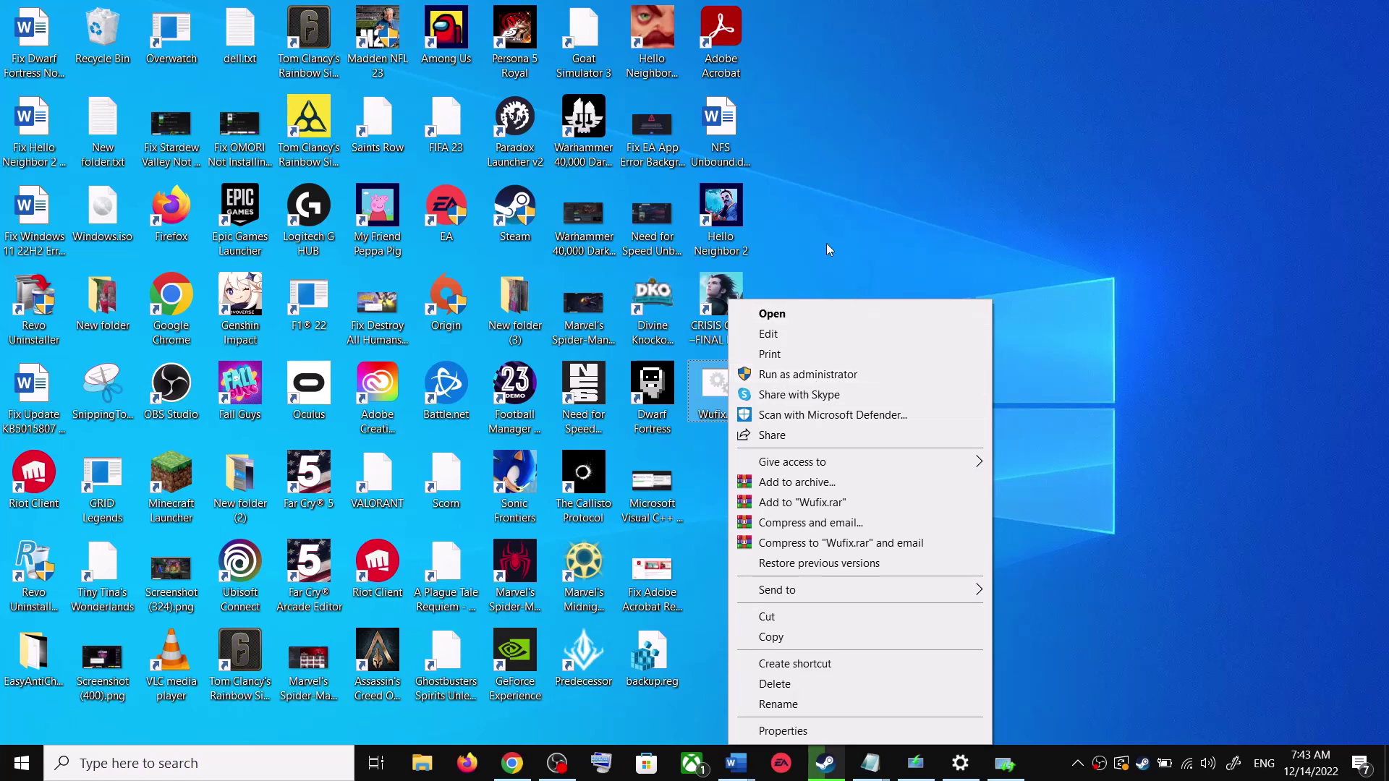
click(700, 405)
right_click(720, 403)
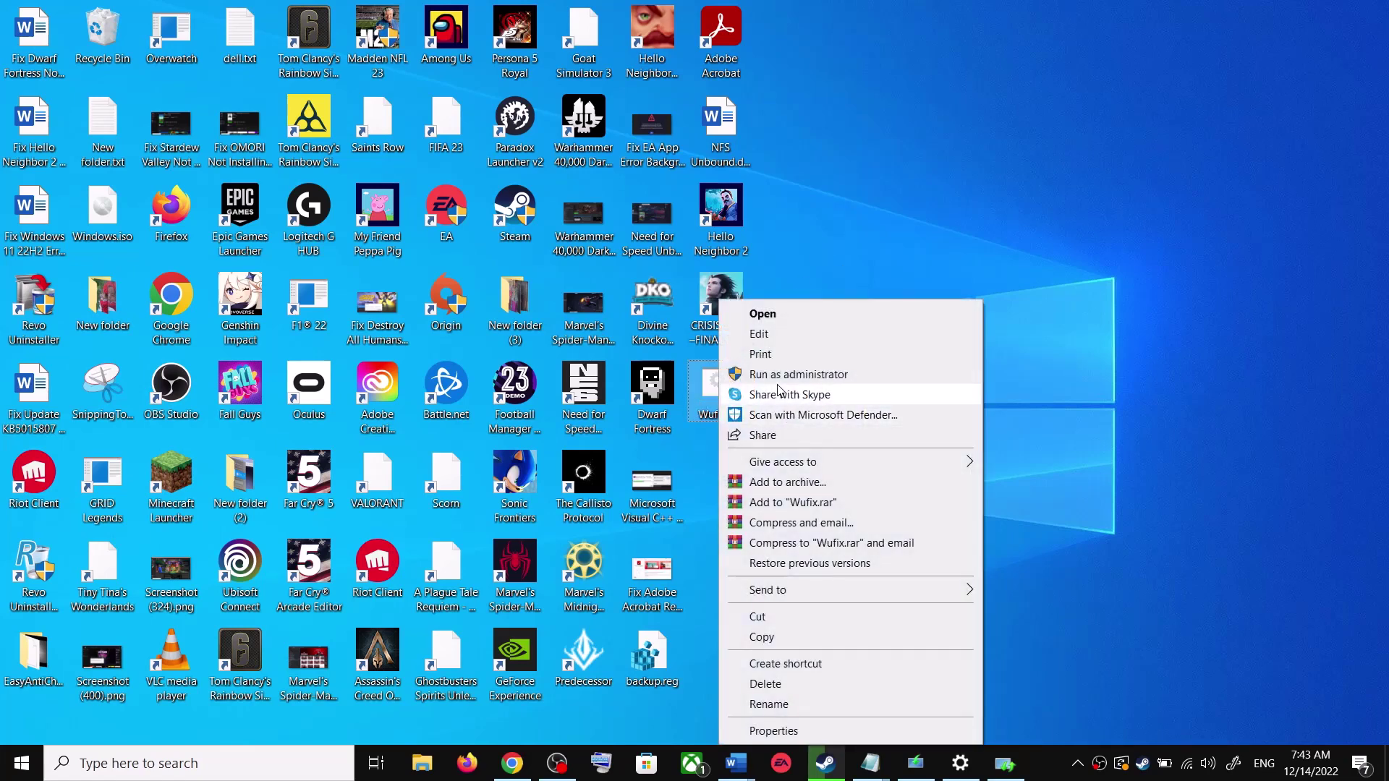
click(814, 381)
click(744, 512)
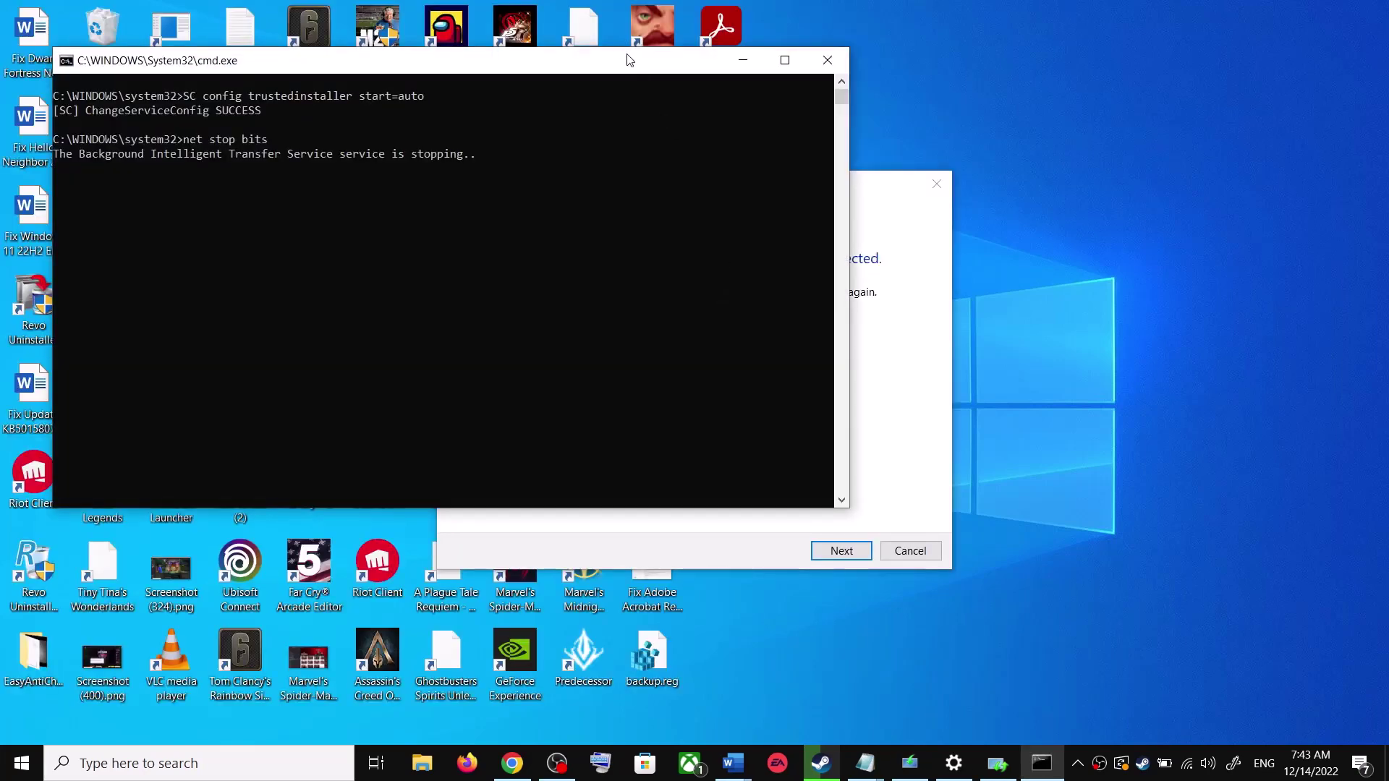
drag(627, 61, 789, 195)
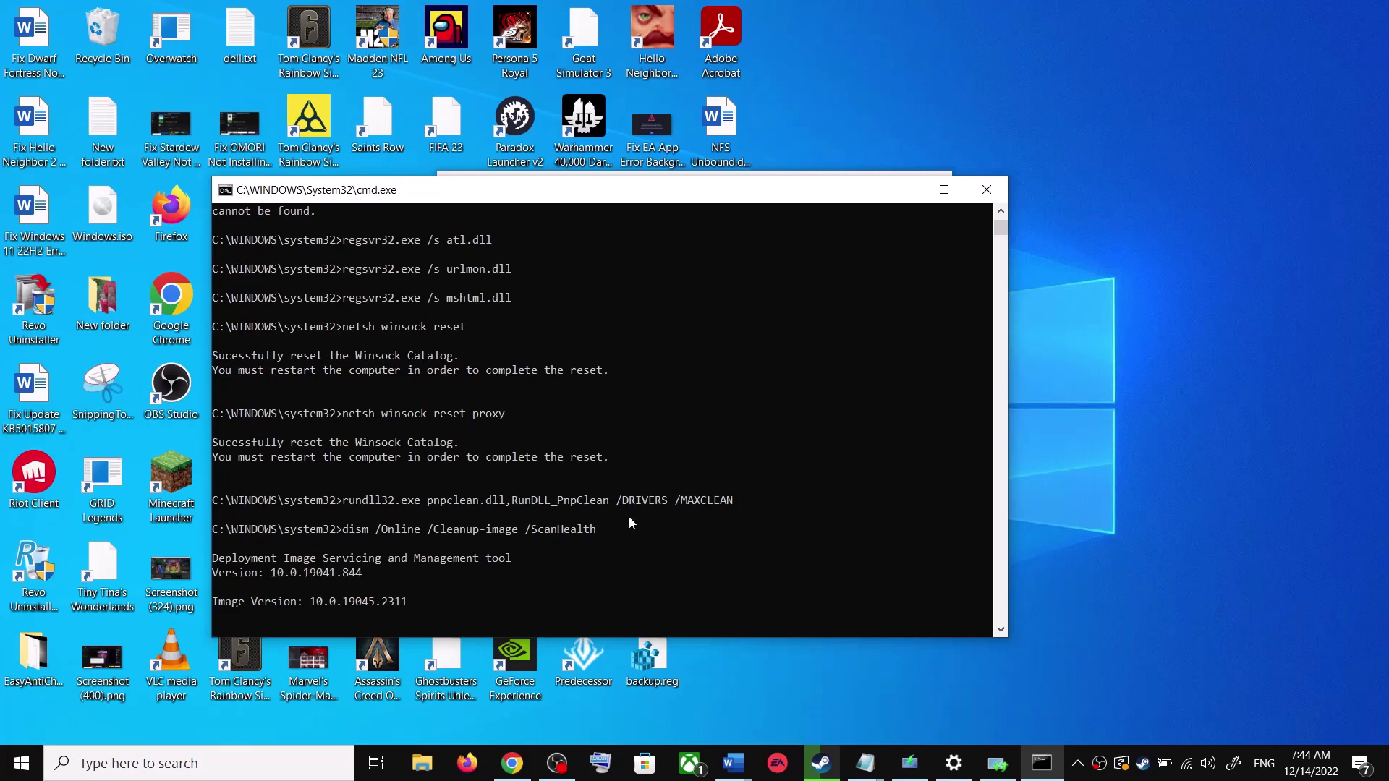
click(21, 763)
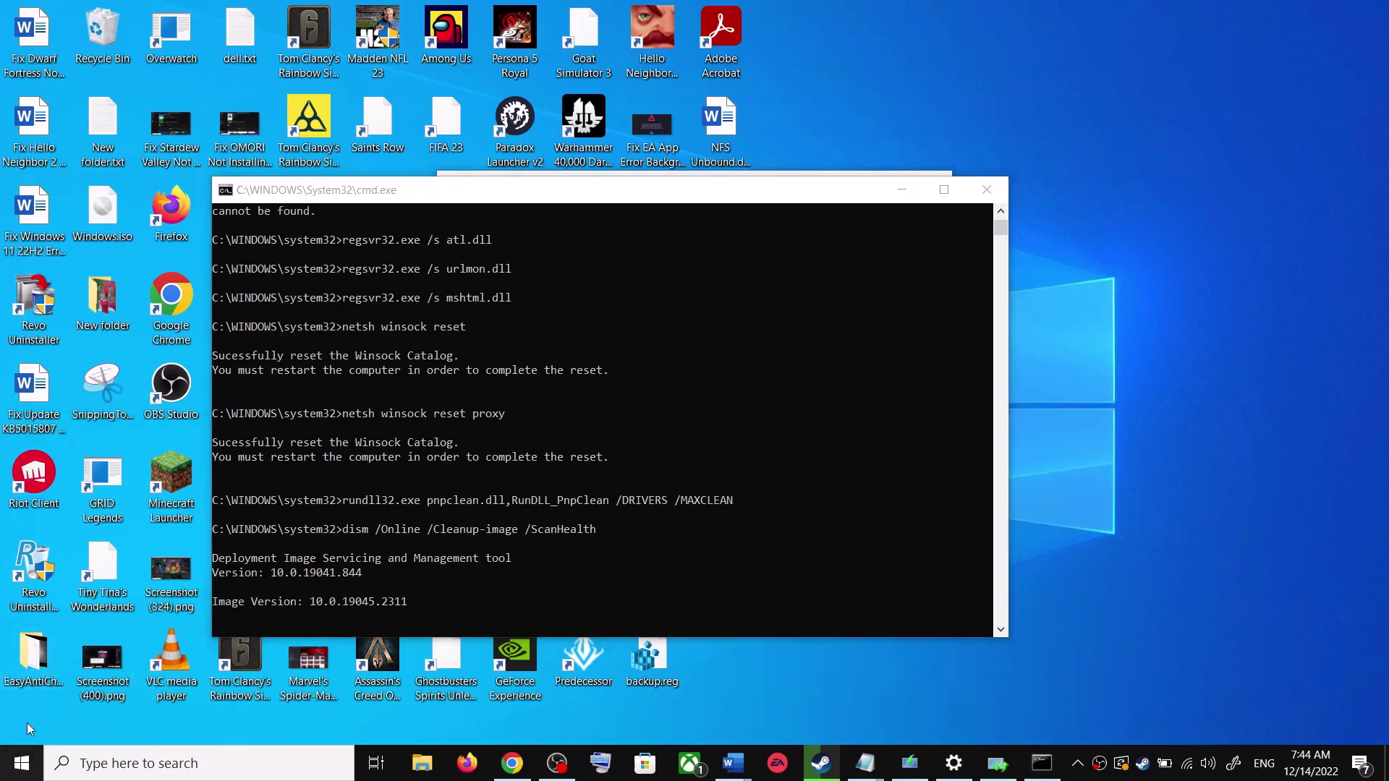
- Dismiss the Start menu without restarting and close the leftover Settings window
click(30, 733)
click(29, 676)
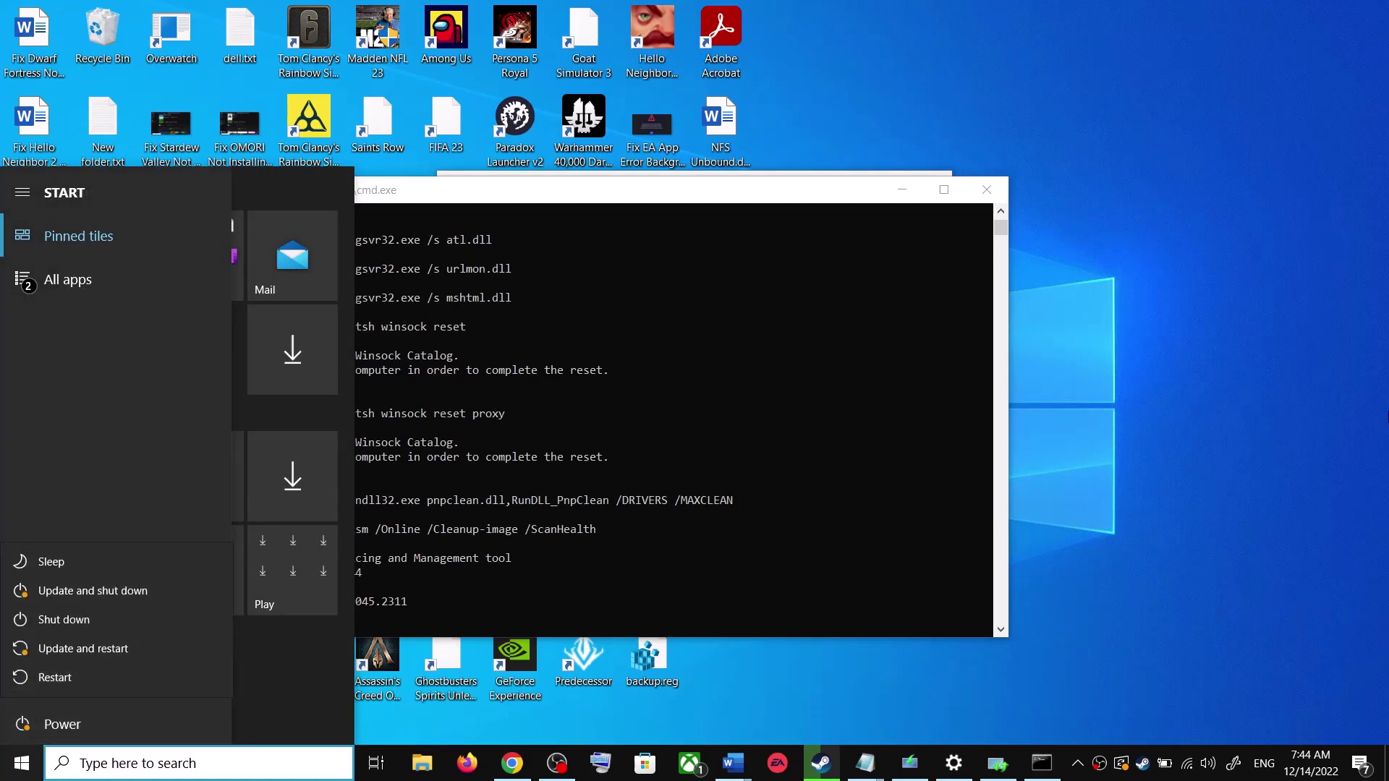
click(1150, 494)
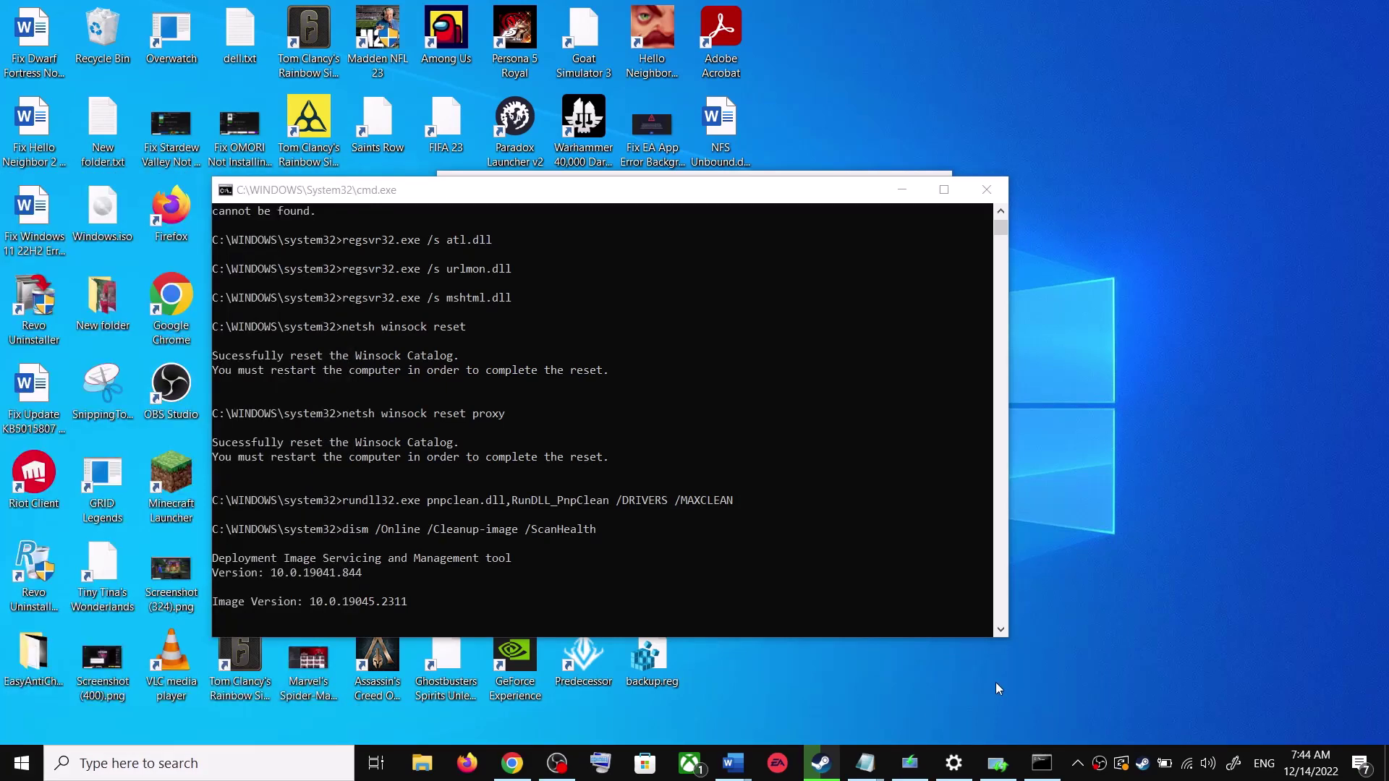
right_click(951, 756)
click(886, 719)
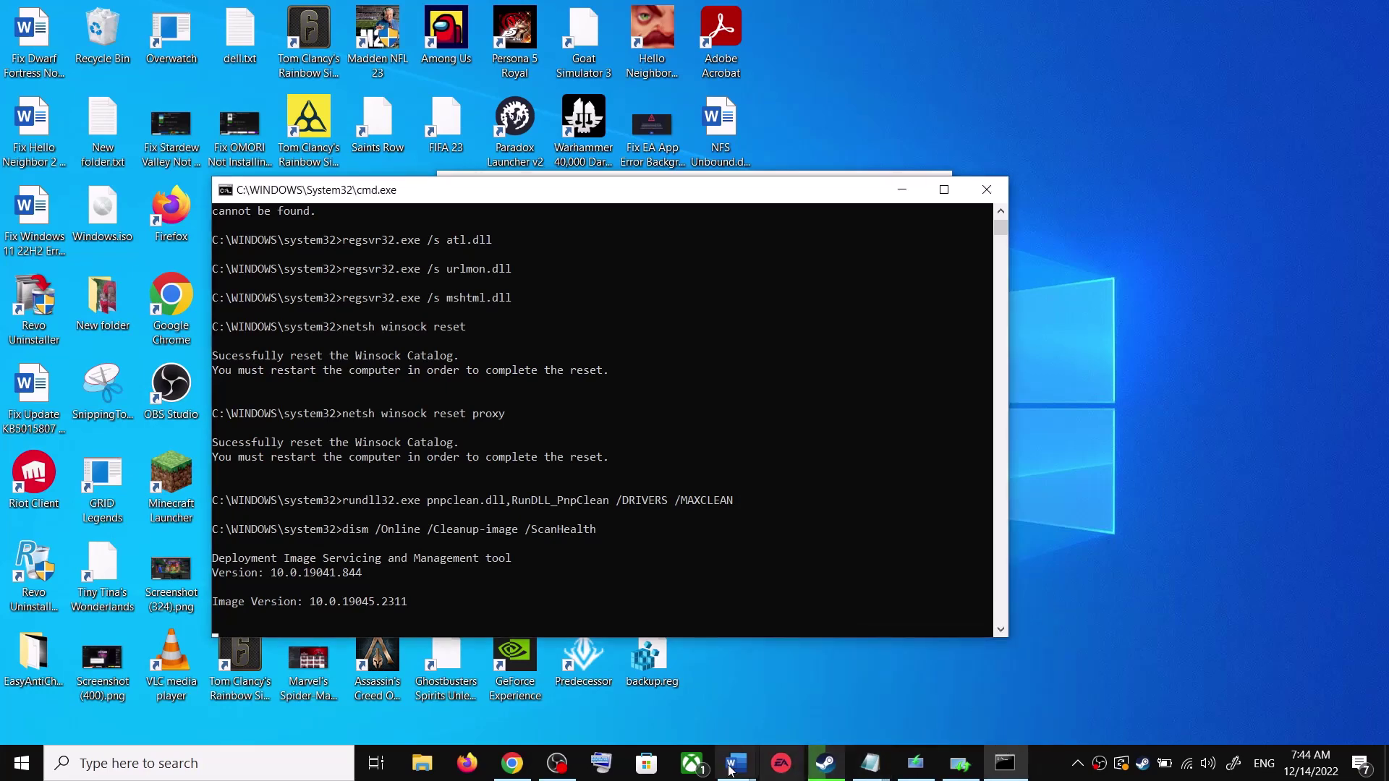
- Scroll the Word guide to Step 4) Use Media Creation Tool and select its heading
mouse_move(731, 770)
click(857, 717)
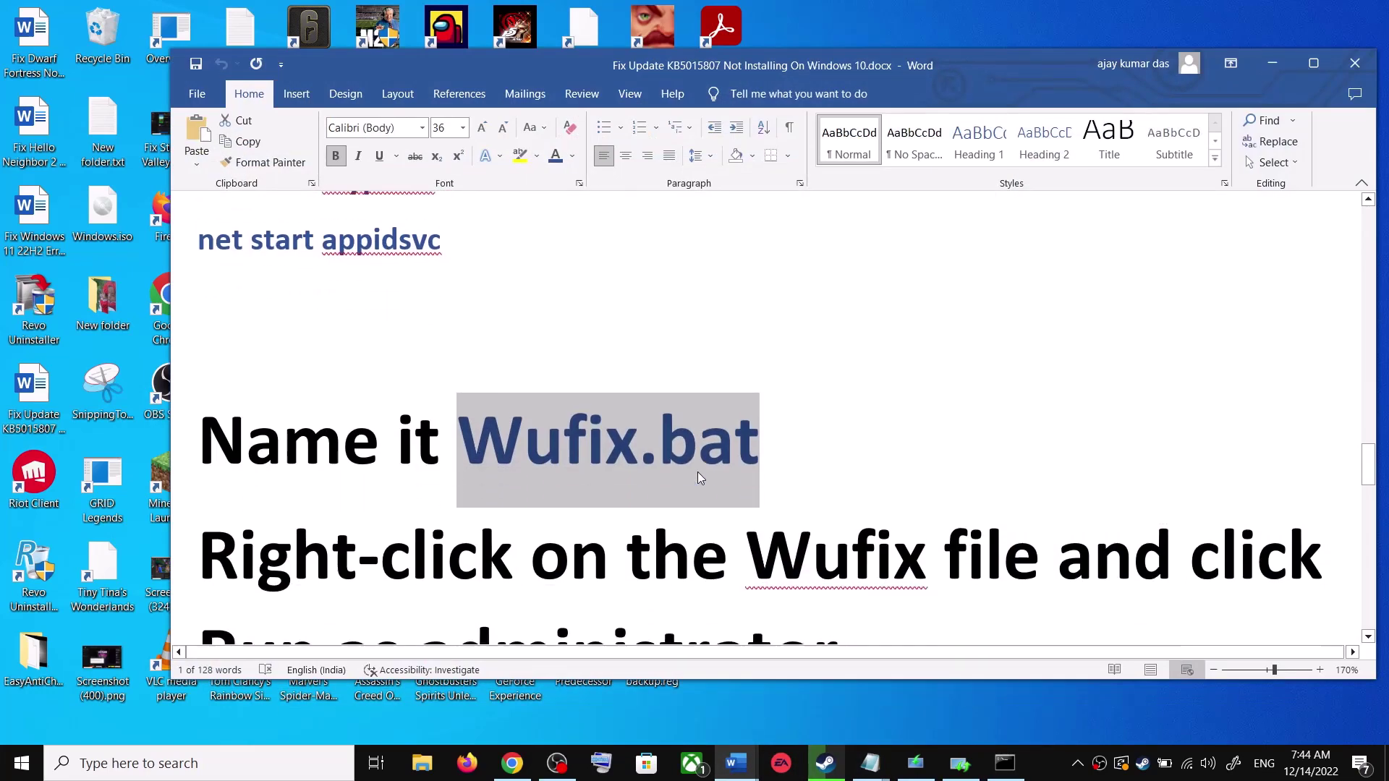
scroll(697, 471, down, 5)
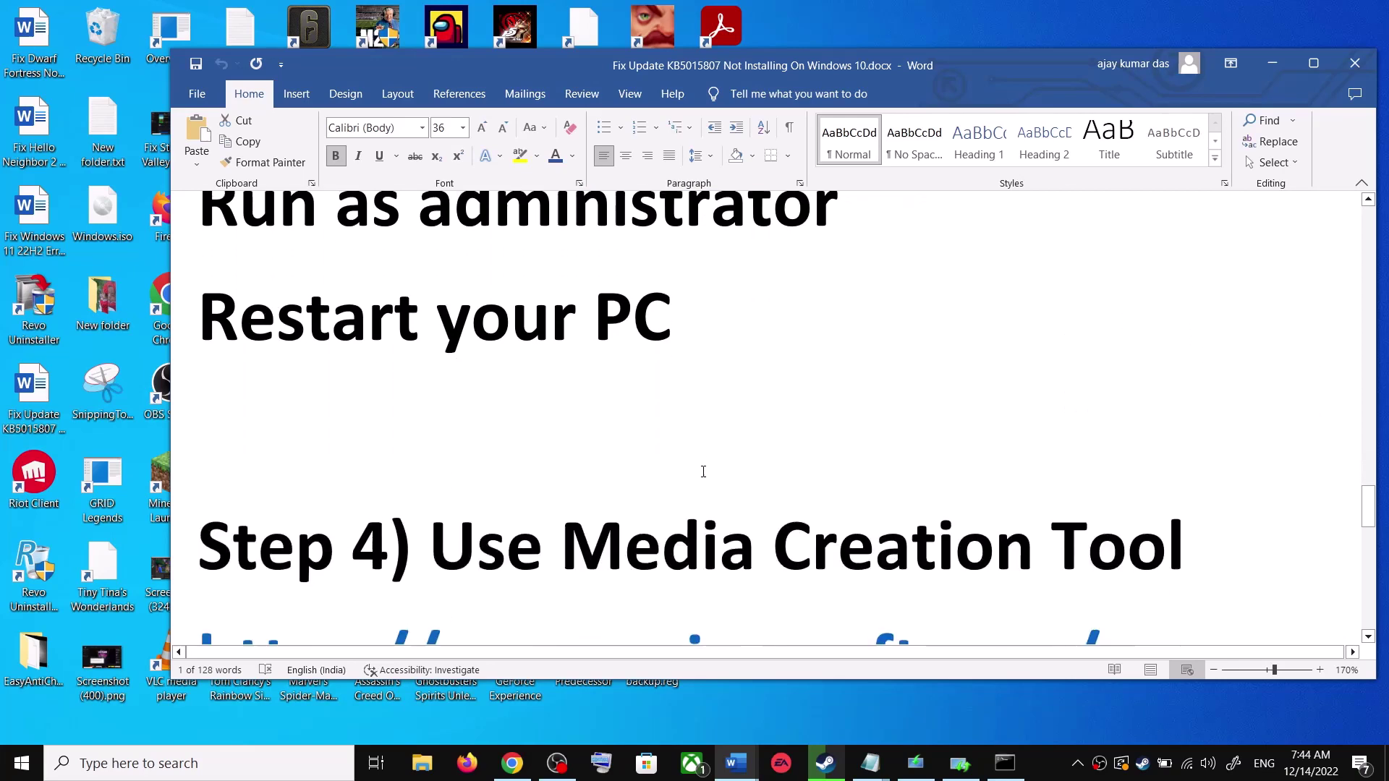
scroll(704, 472, down, 1)
drag(441, 474, 1194, 495)
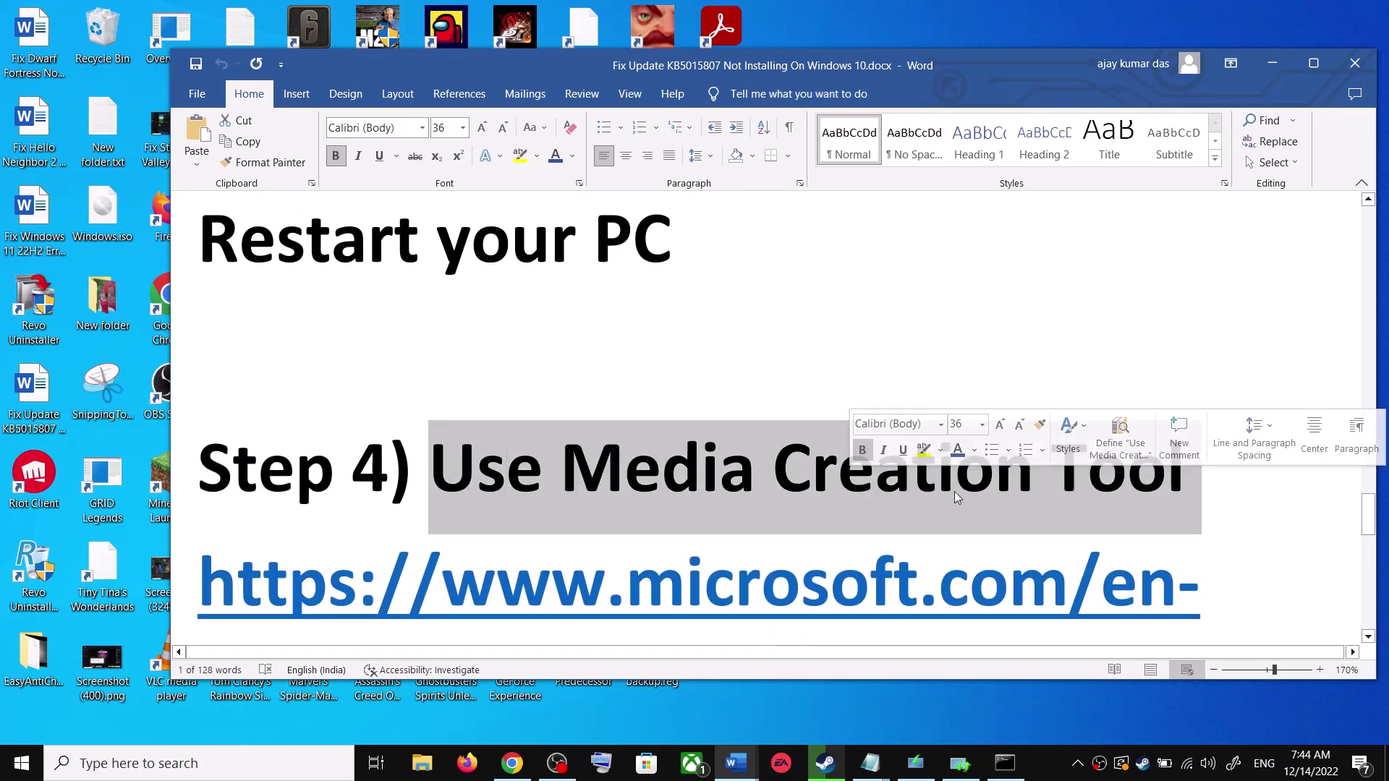
scroll(871, 456, down, 3)
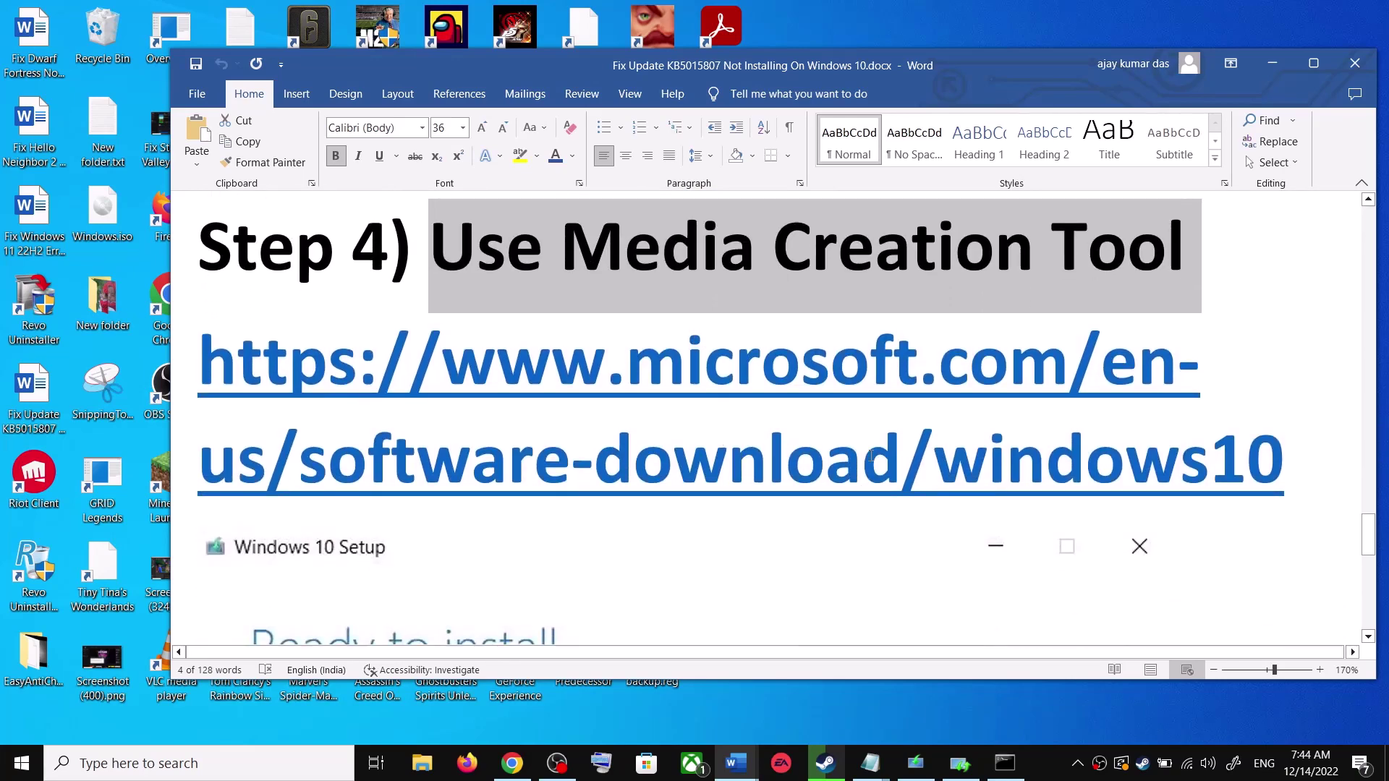
- Open the Microsoft download link, run Media Creation Tool, accept the terms and choose Upgrade this PC now
ctrl+click(870, 456)
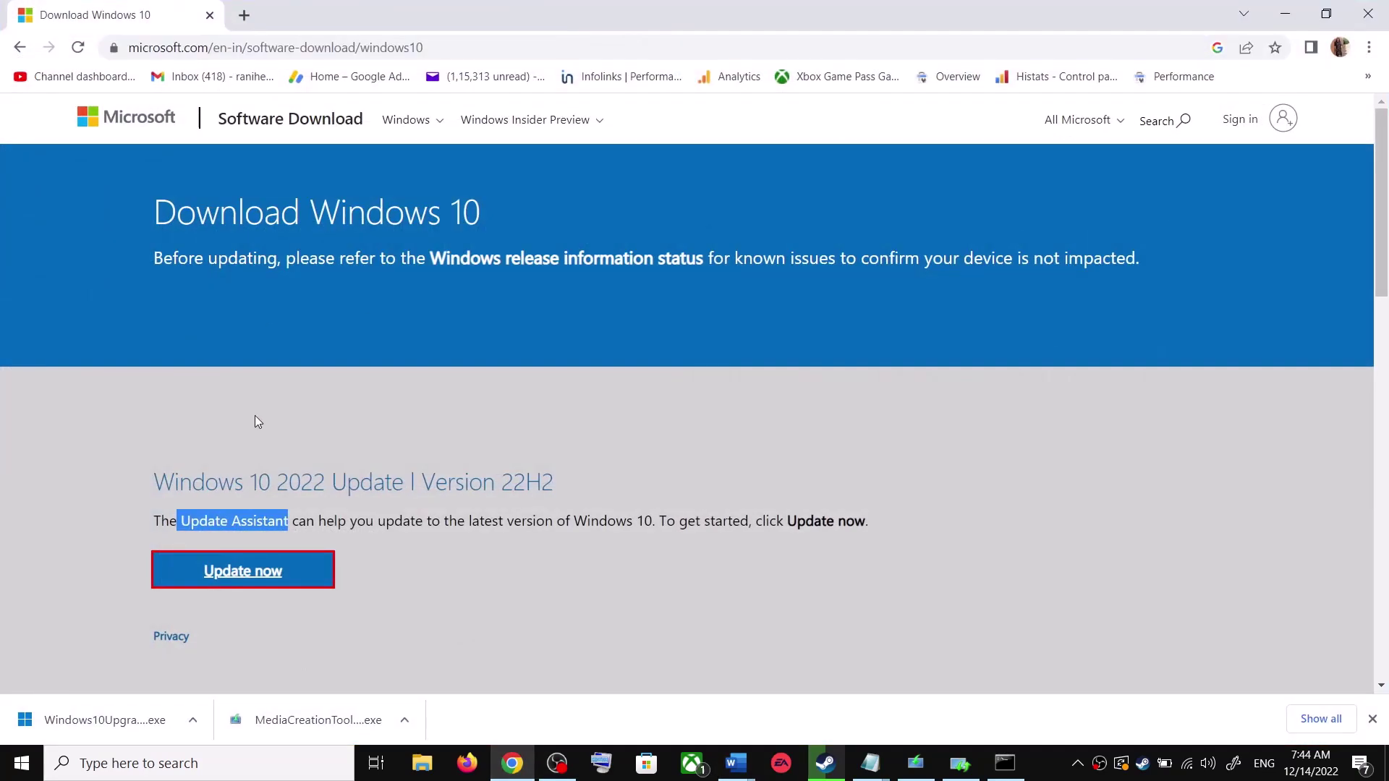
scroll(260, 423, down, 5)
drag(166, 452, 285, 451)
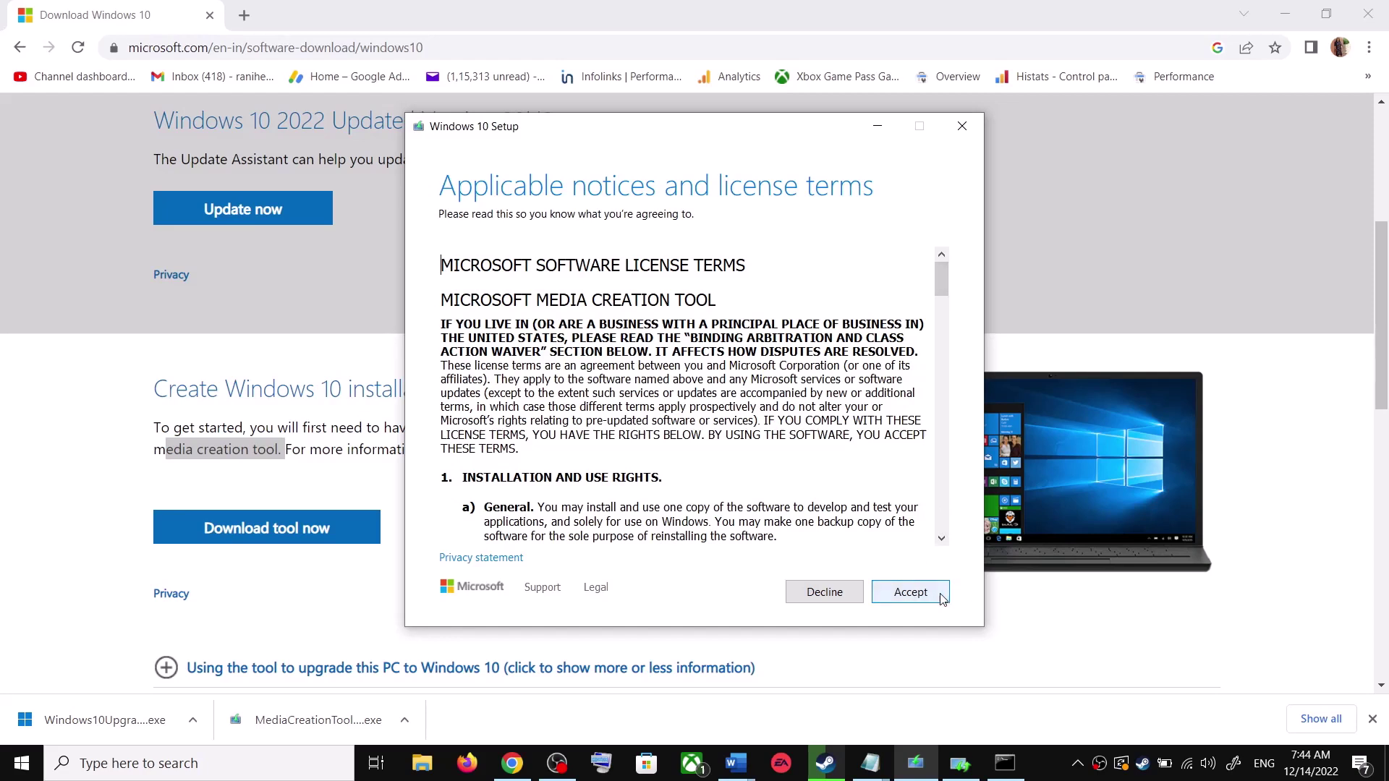
click(942, 597)
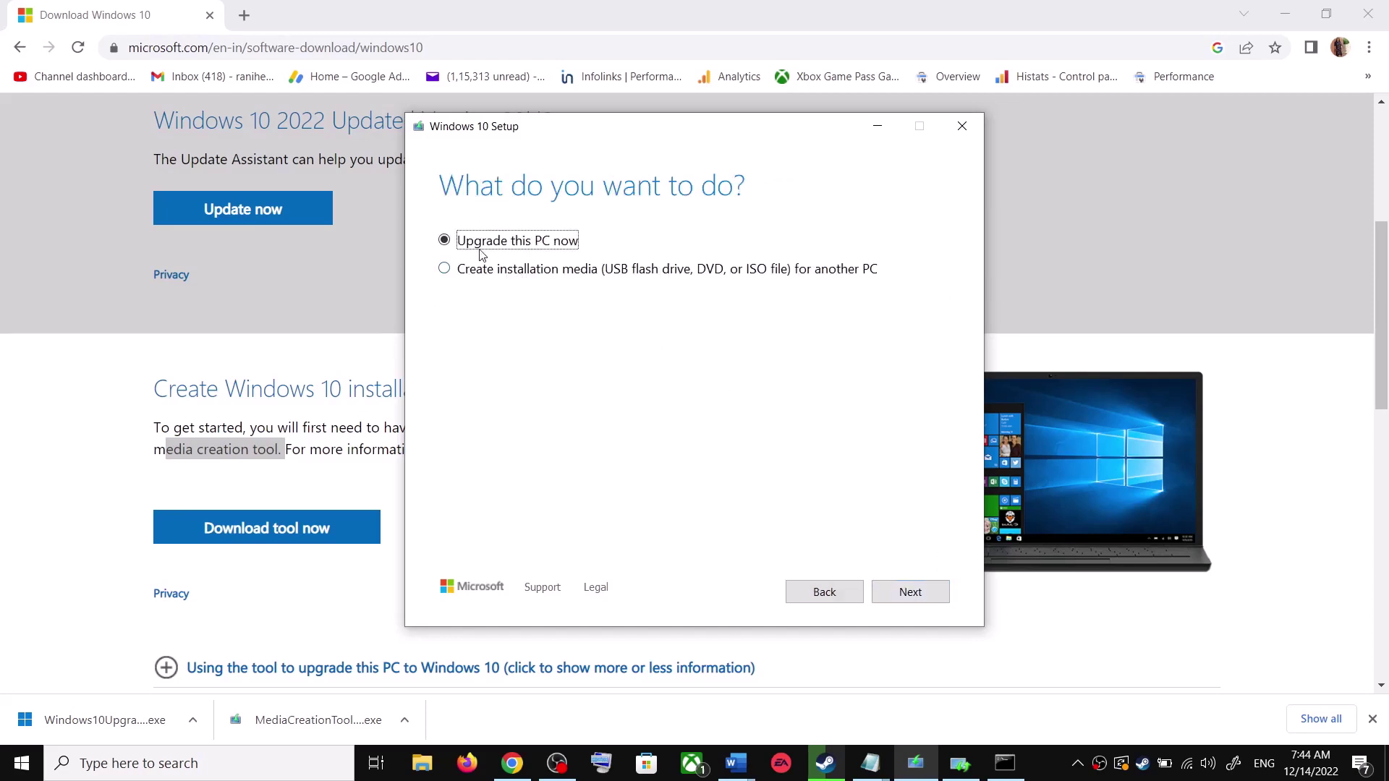
click(924, 593)
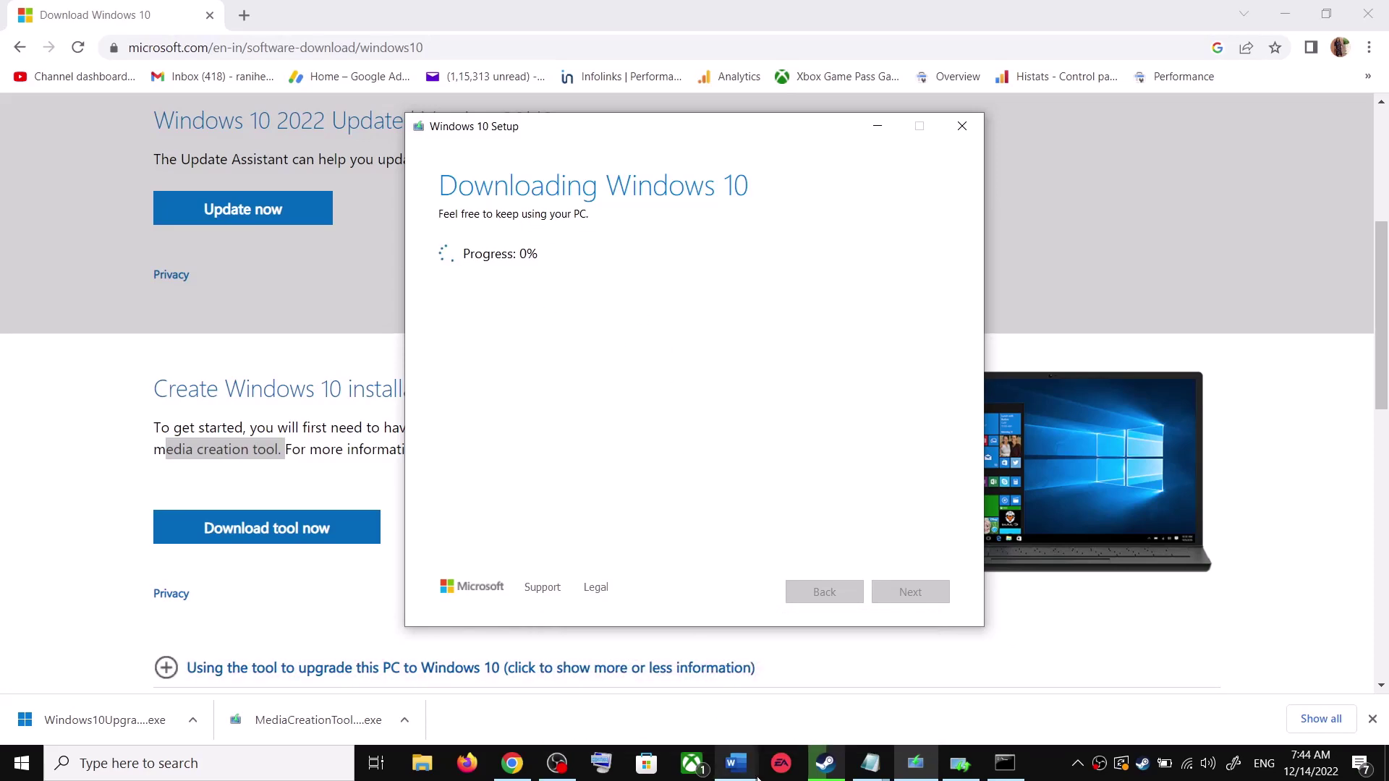
- Maximize the Word guide and scroll through the Ready to install screenshot to its Install button
mouse_move(736, 763)
click(845, 680)
scroll(961, 459, down, 5)
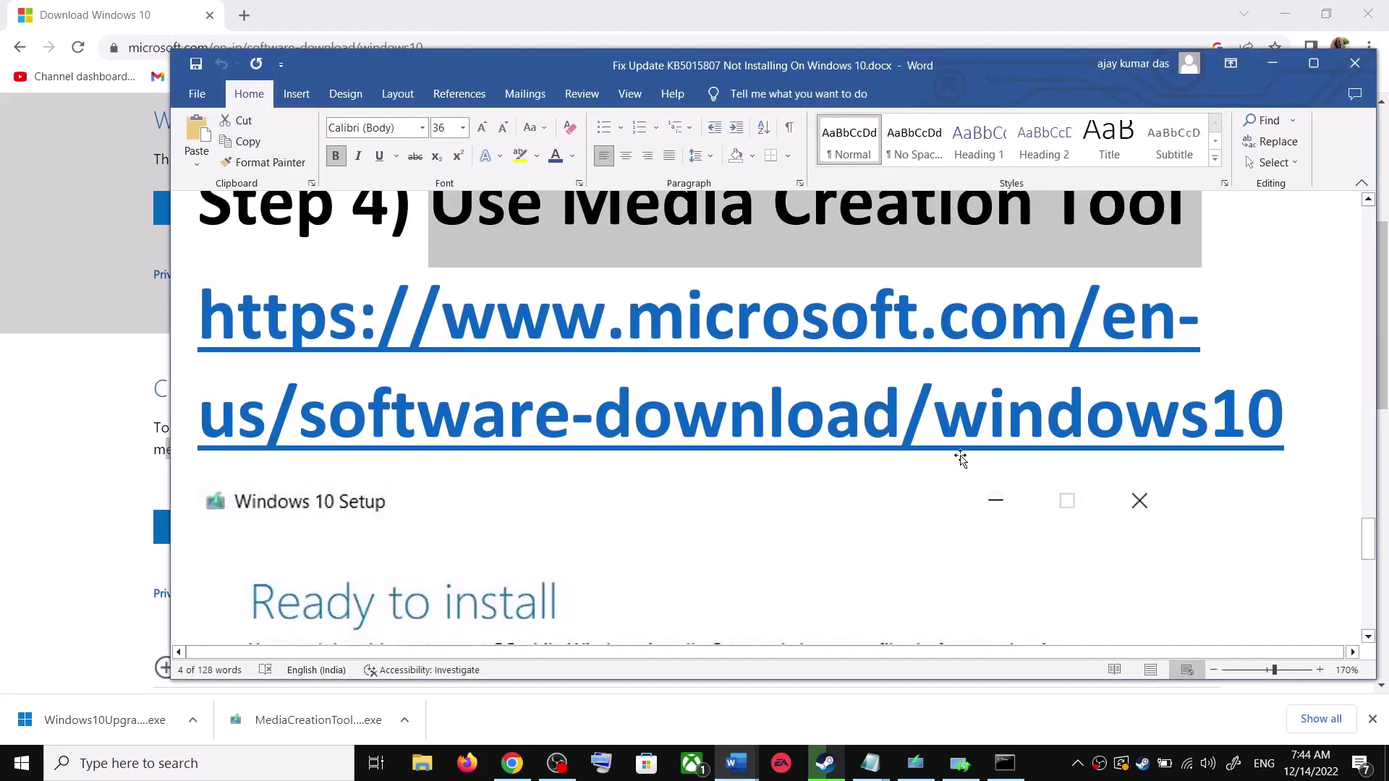
click(1314, 63)
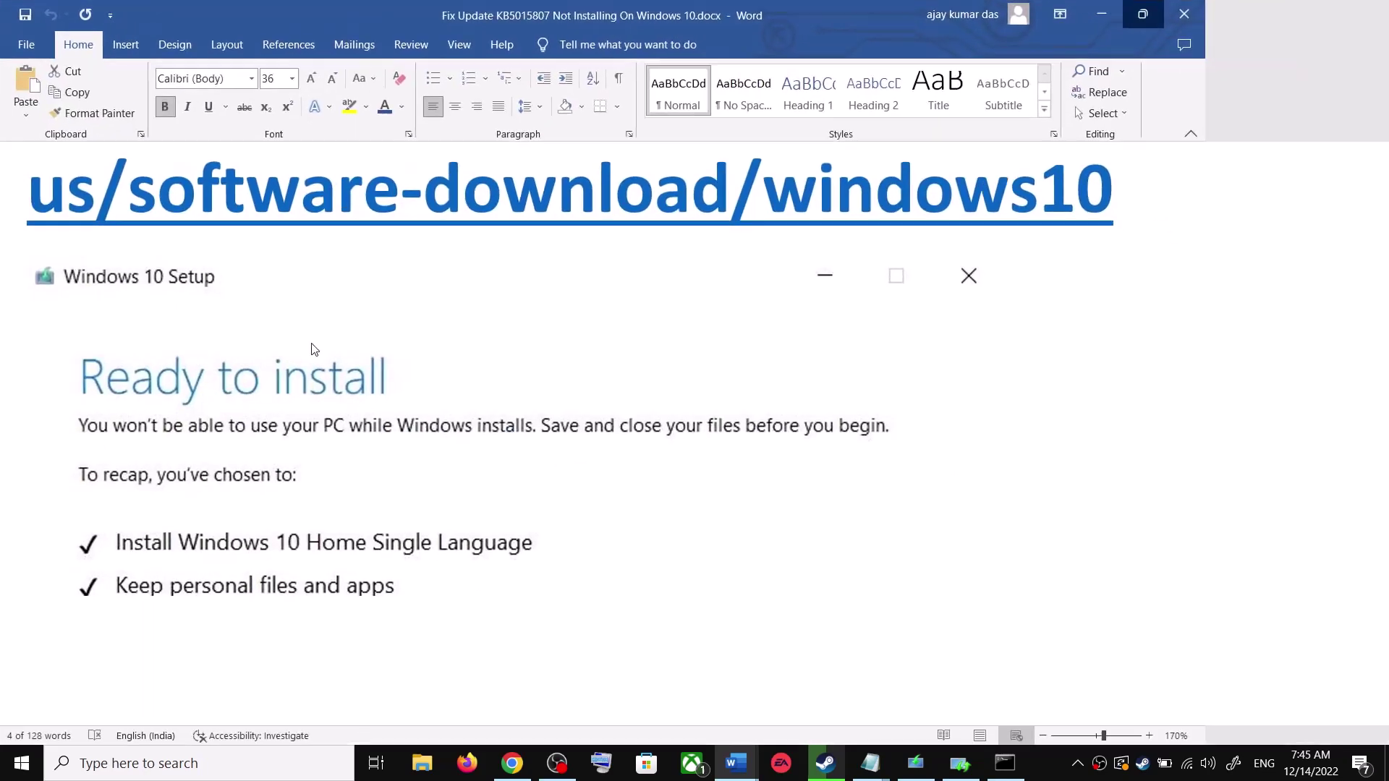
scroll(306, 405, down, 2)
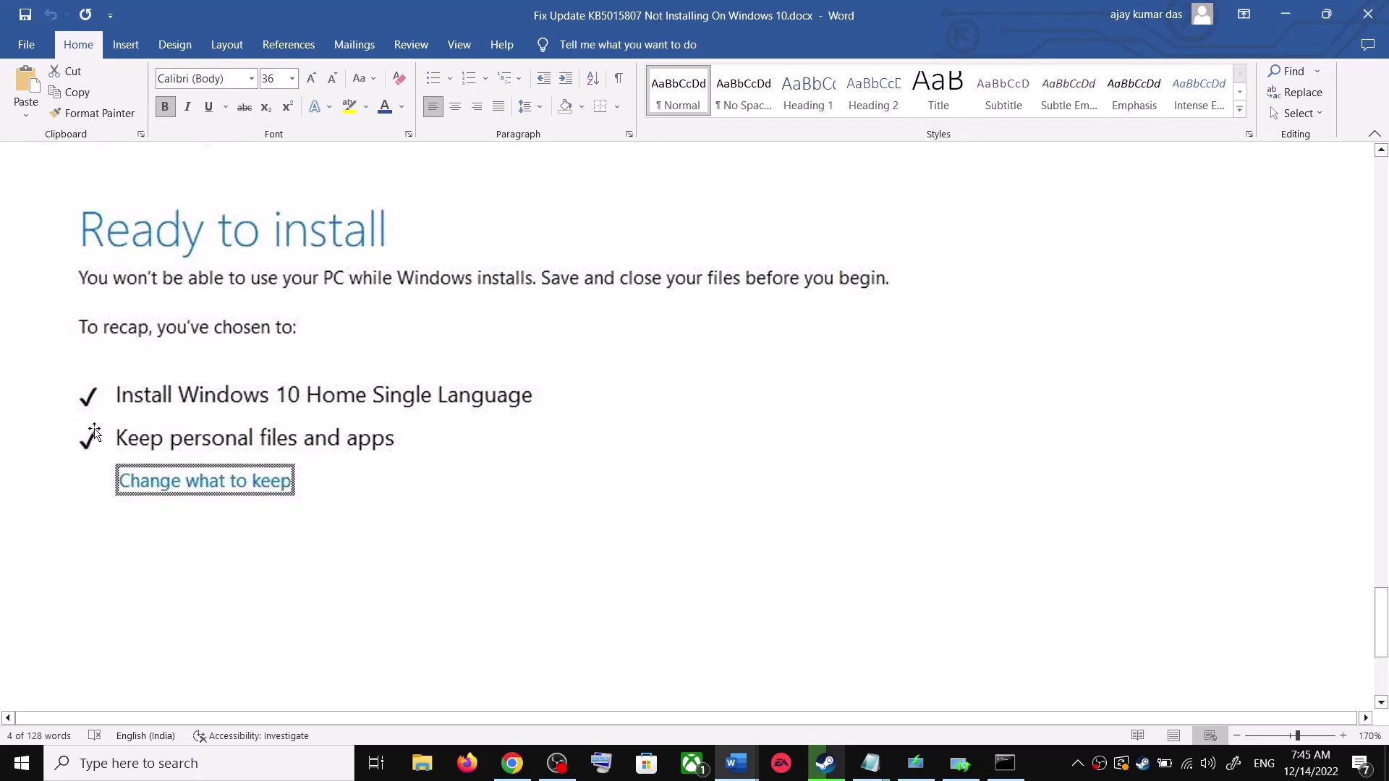
scroll(484, 434, down, 4)
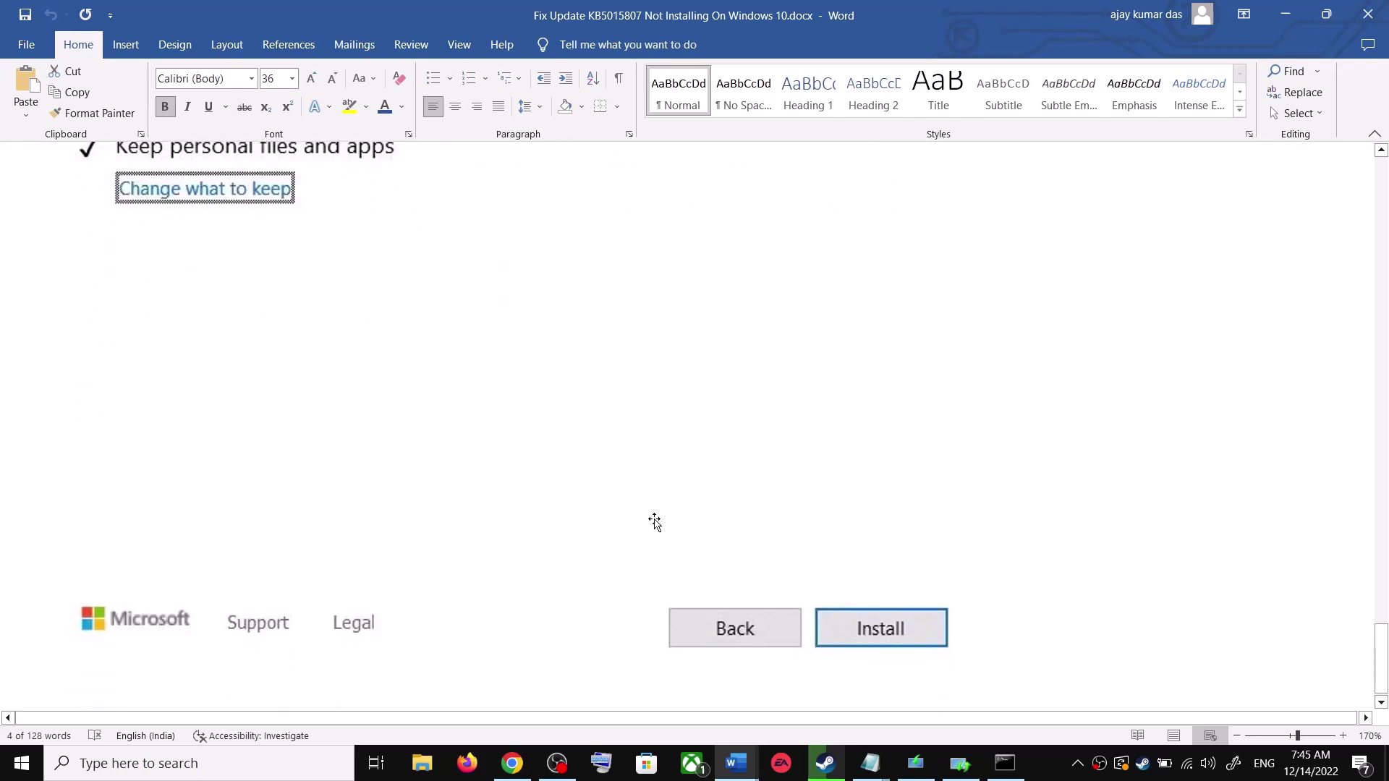
scroll(706, 504, up, 5)
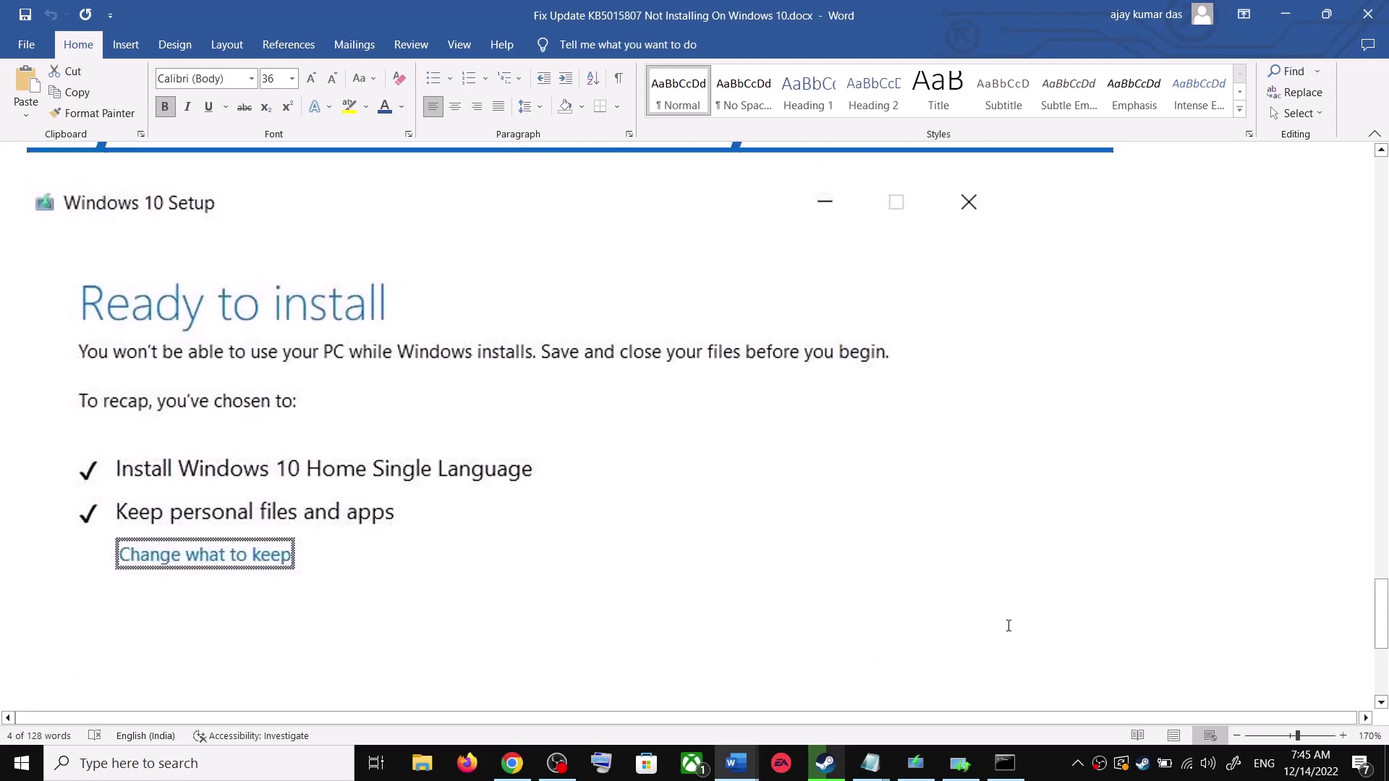